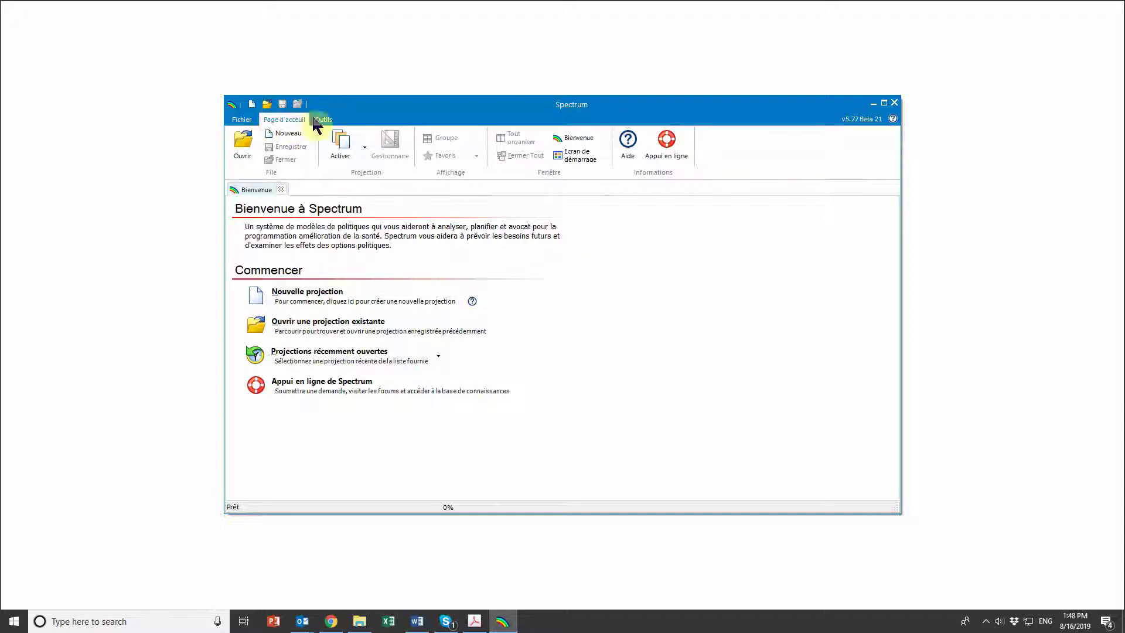
Step: Launch LiST's subnational assistant (Assistant sous-national) from the additional tools
click(331, 119)
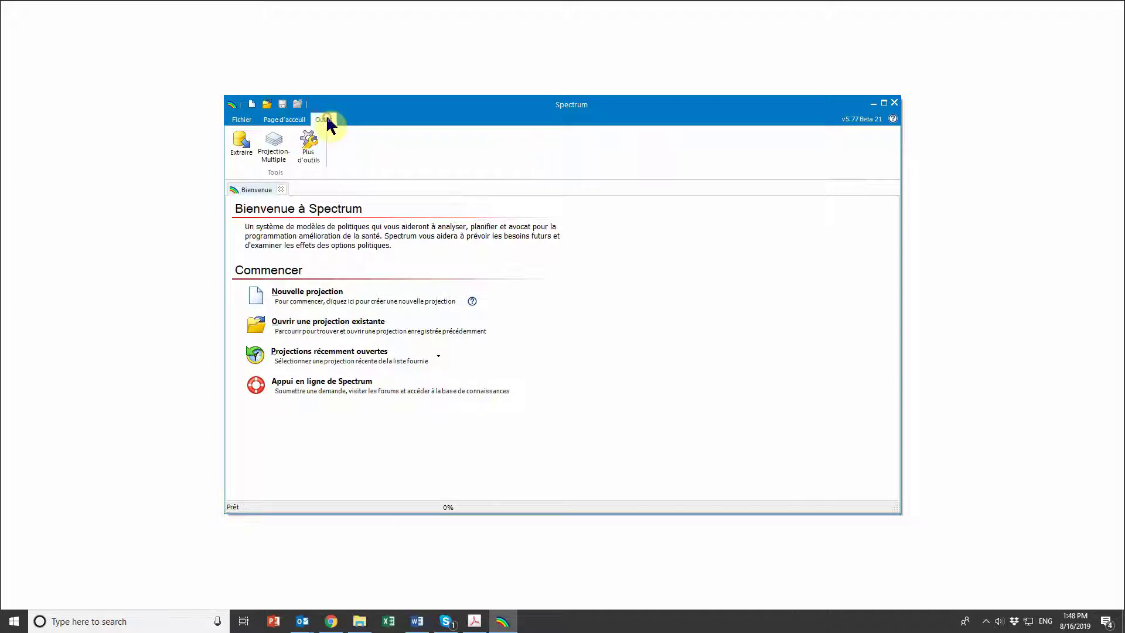
click(308, 151)
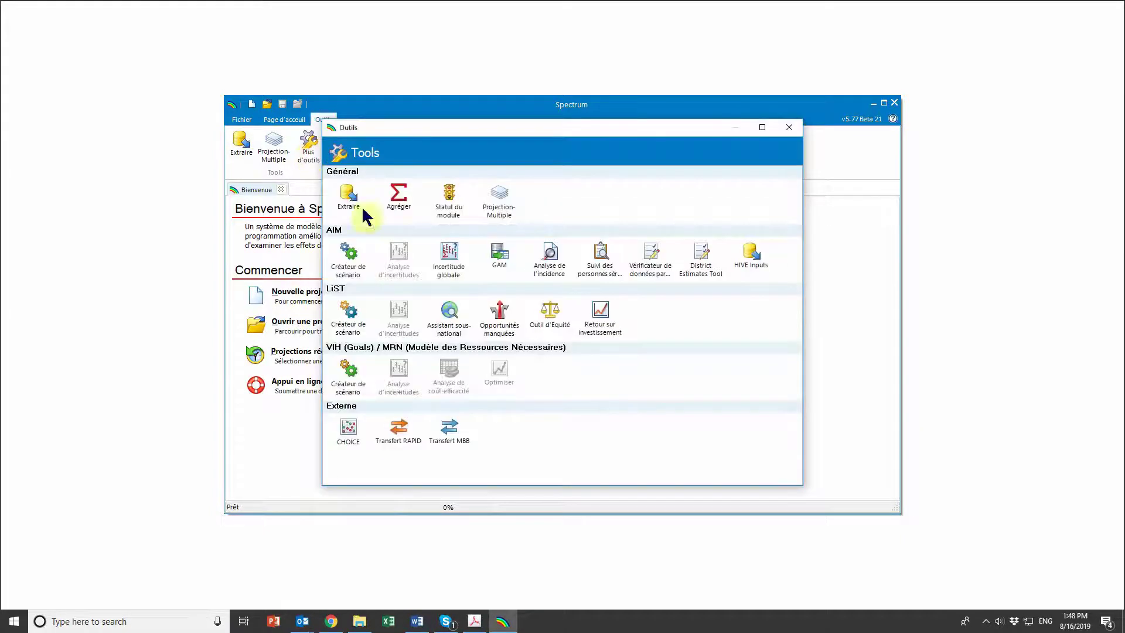
click(461, 332)
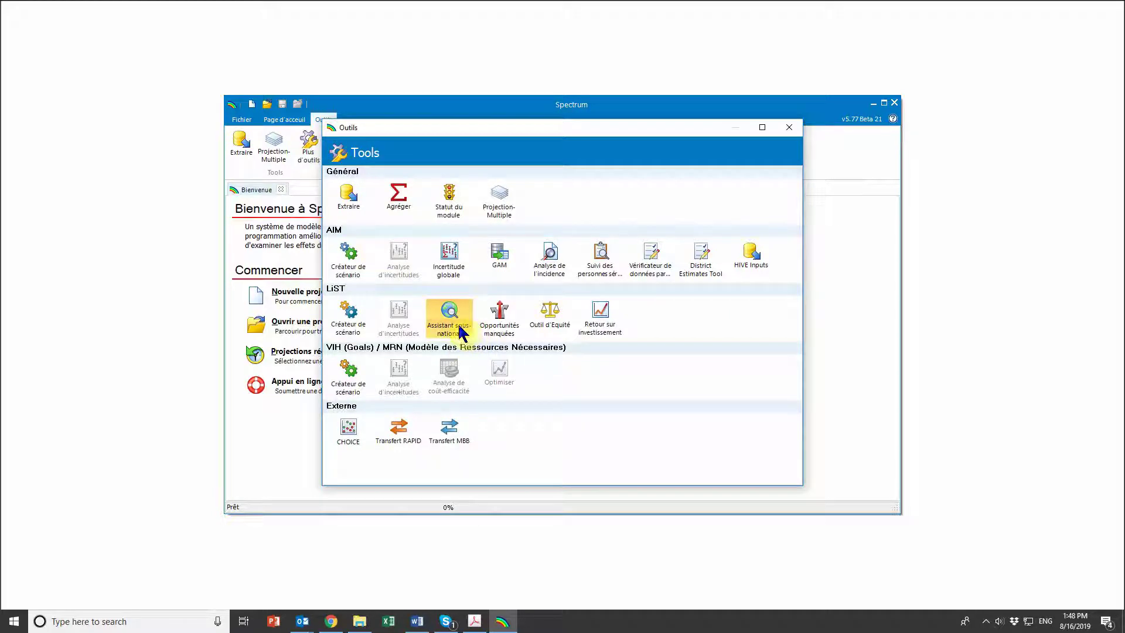
double_click(461, 332)
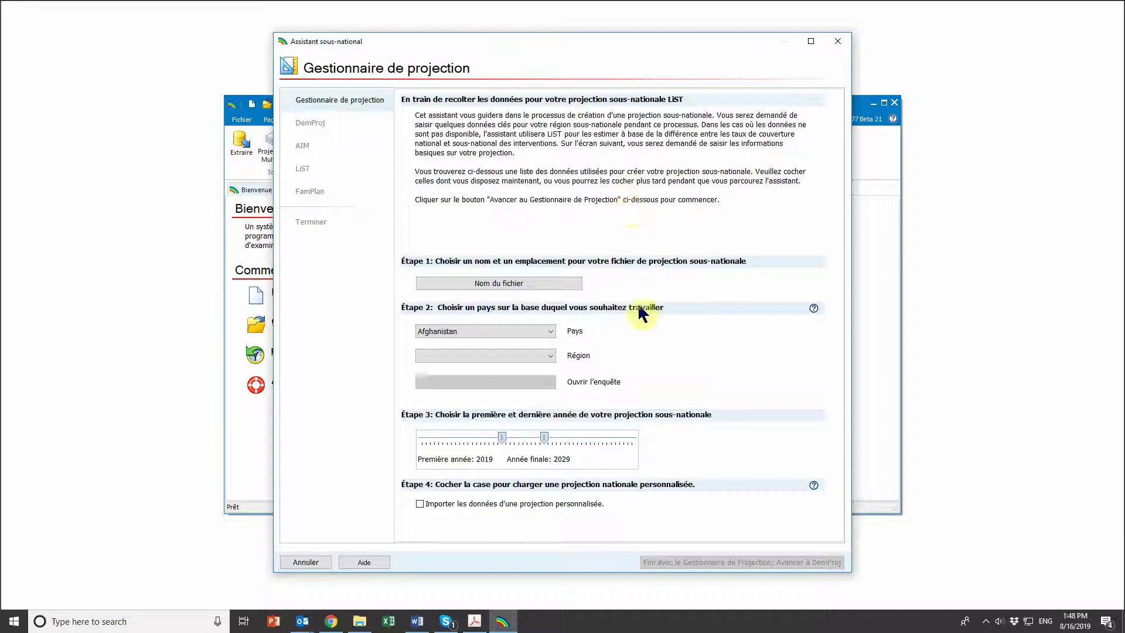
Step: Name the subnational projection file "Malawi Southern 2025" in the Documents folder
click(566, 283)
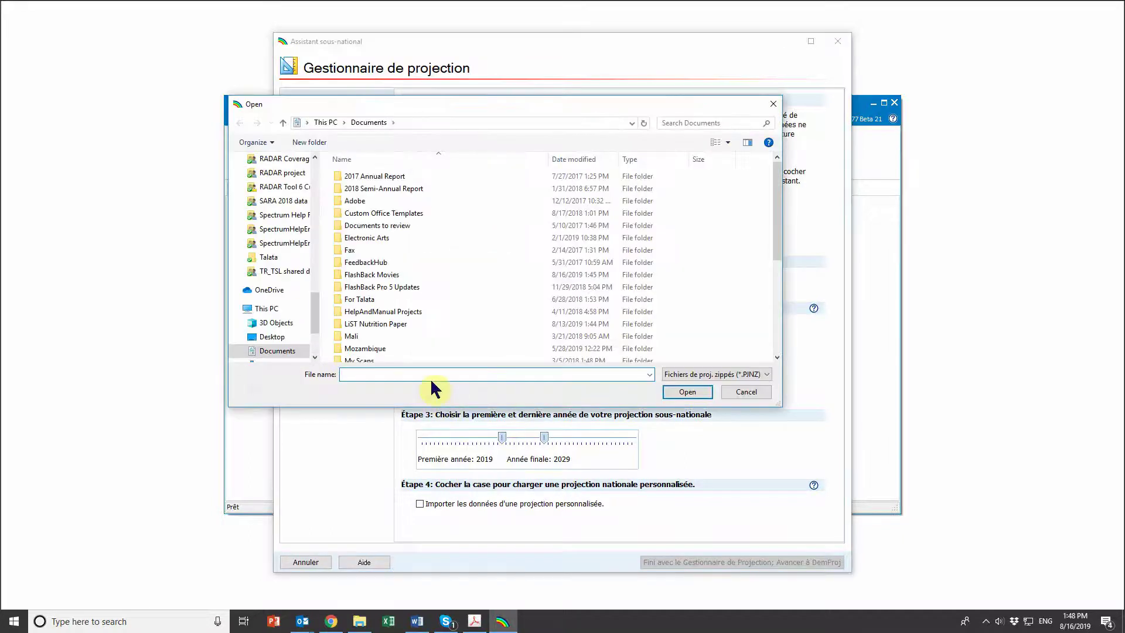
text(Malawi)
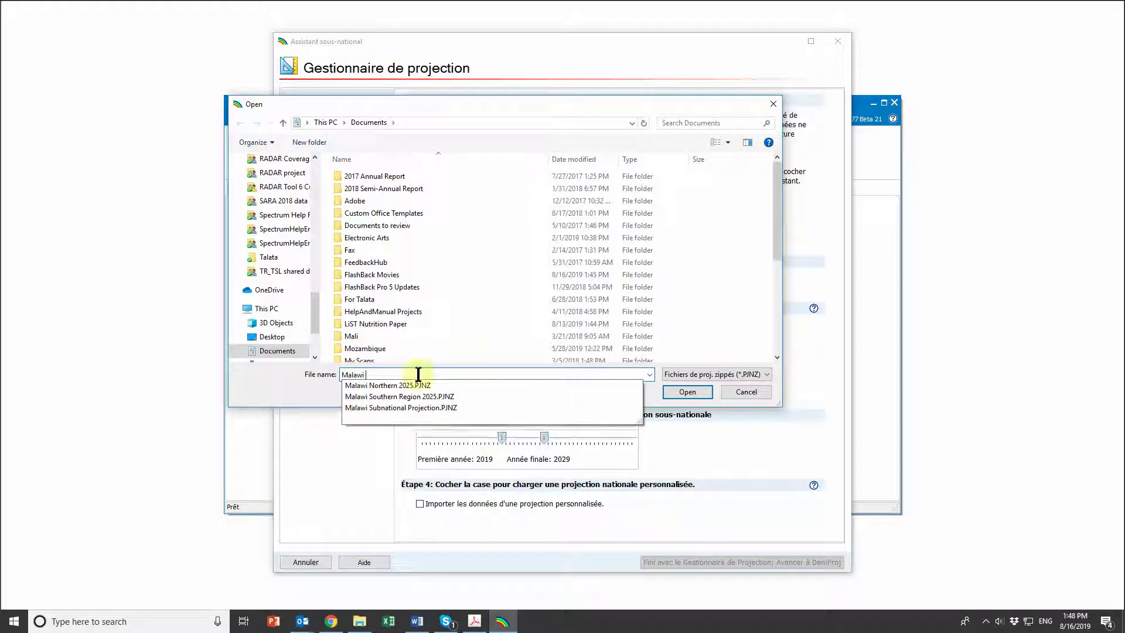
text( Souther)
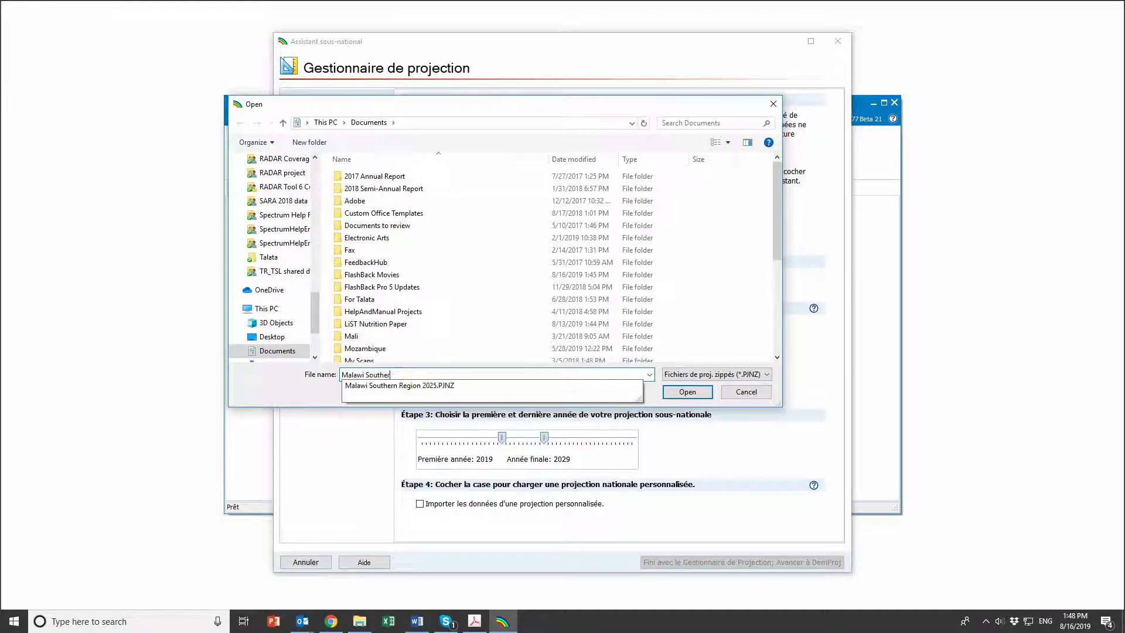
text(n 2020)
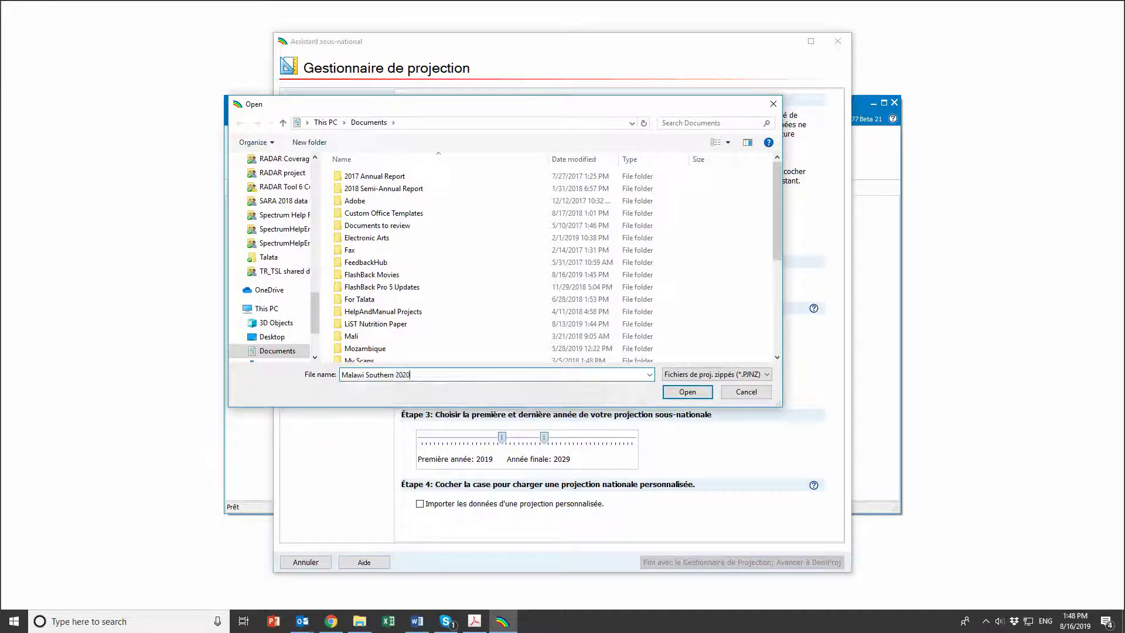
key(BackSpace)
text(5)
click(689, 391)
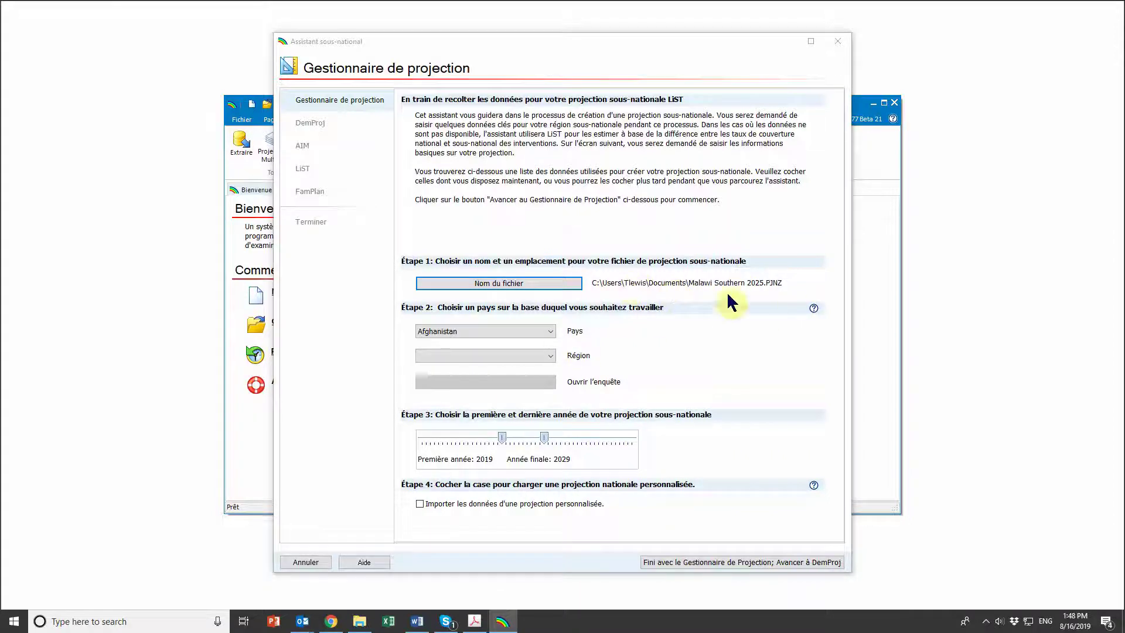
Step: Set the projection's country to Malawi and its region to Southern
click(547, 330)
key(m)
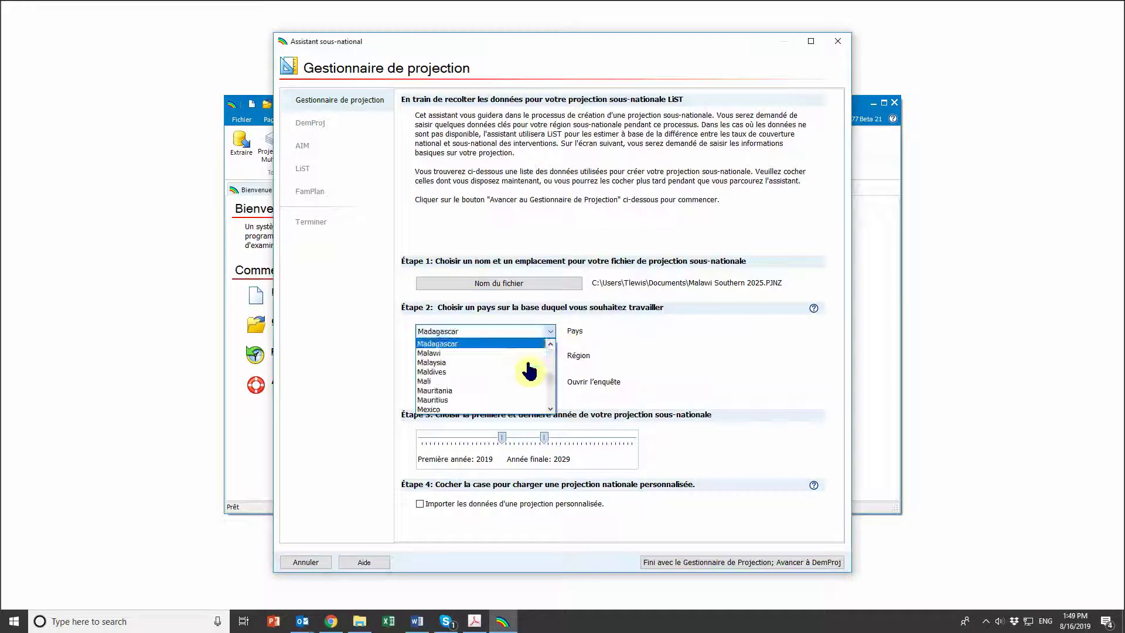
scroll(504, 372, down, 1)
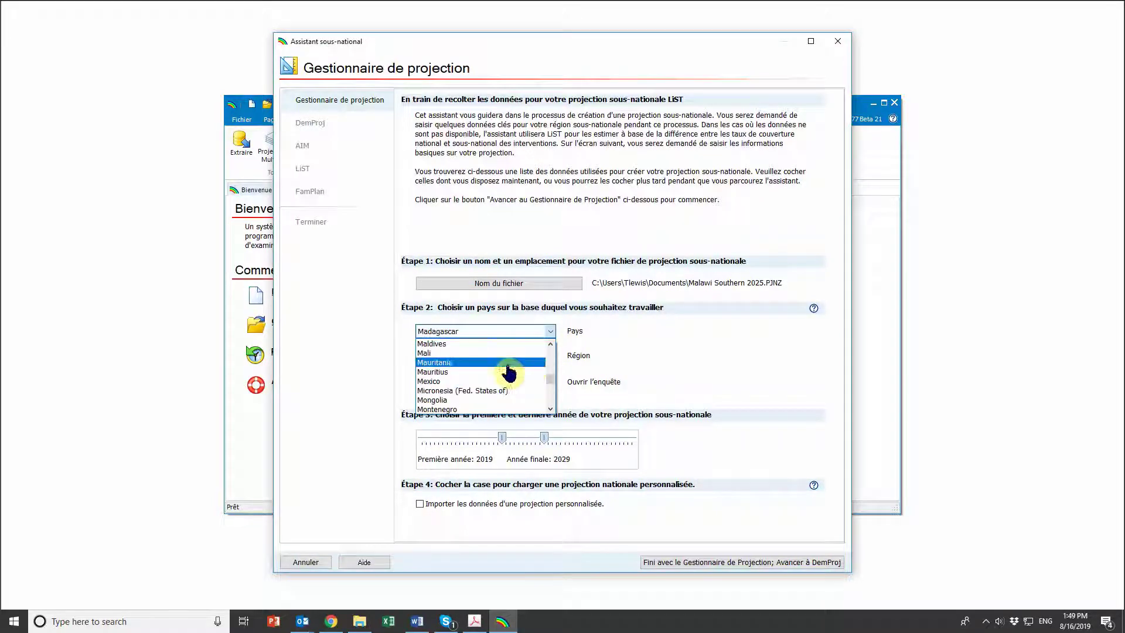
scroll(477, 372, up, 2)
scroll(477, 384, down, 1)
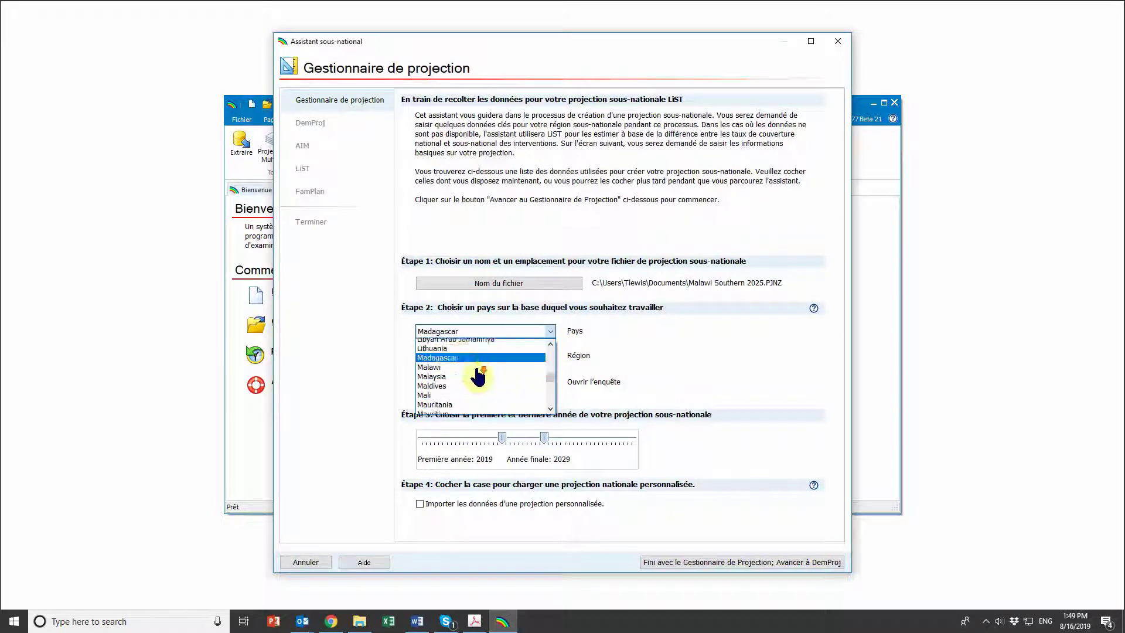
scroll(478, 395, down, 2)
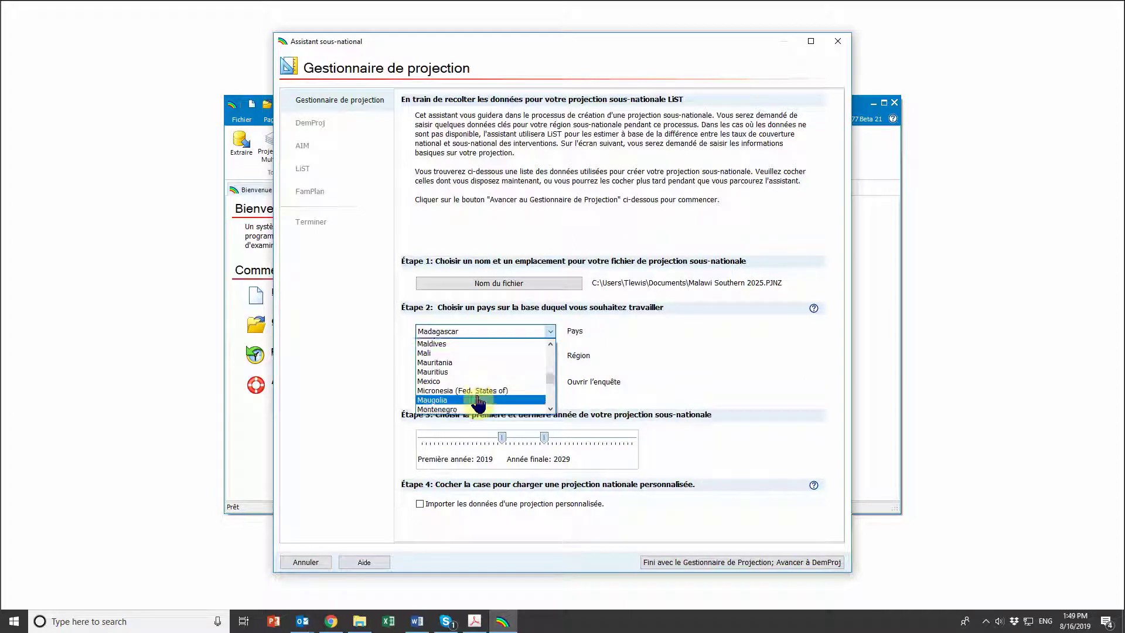
scroll(479, 403, up, 2)
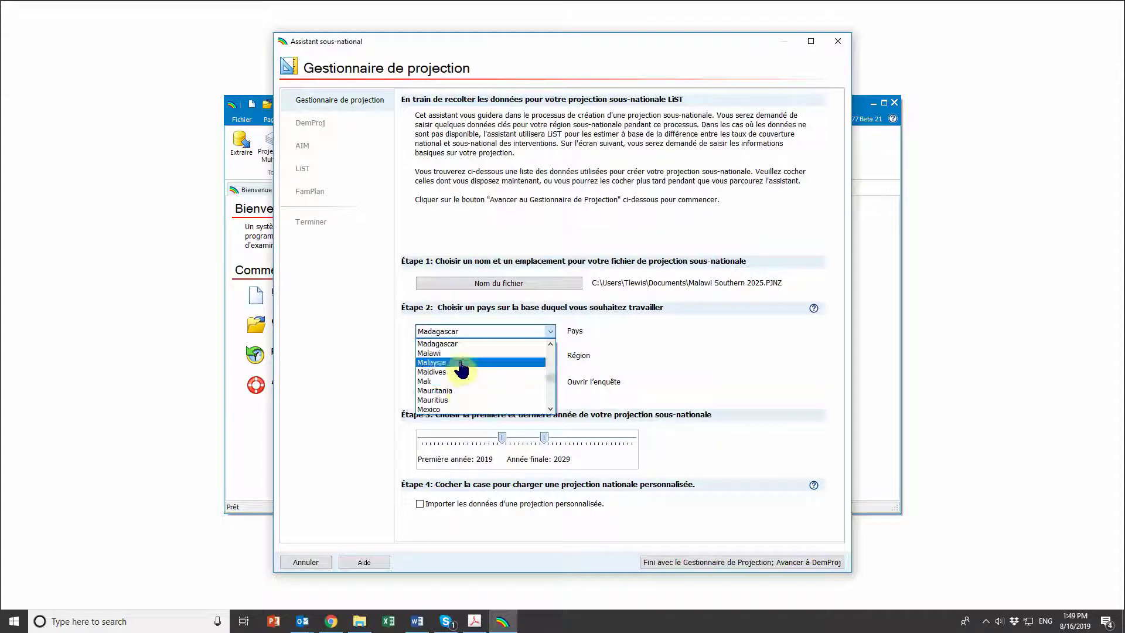
click(462, 354)
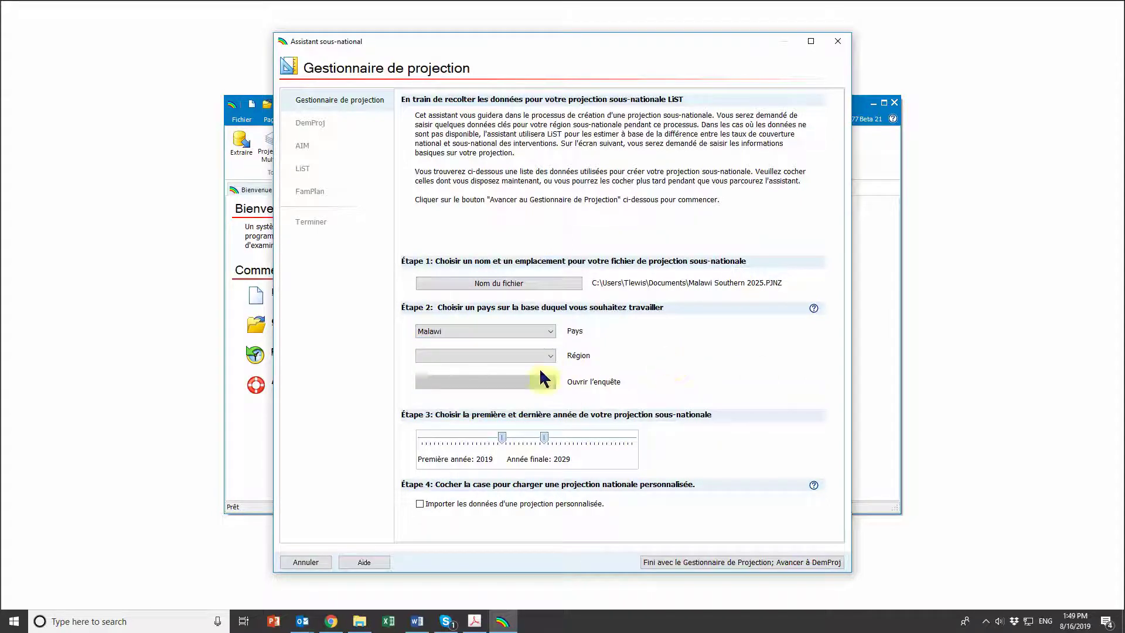
click(546, 359)
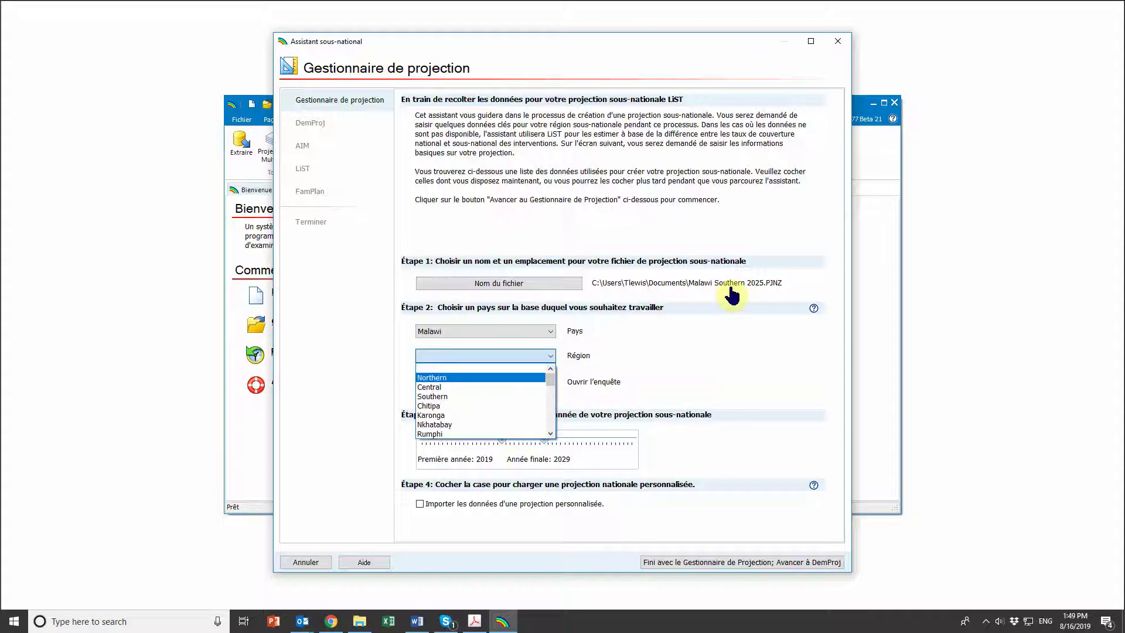
click(445, 396)
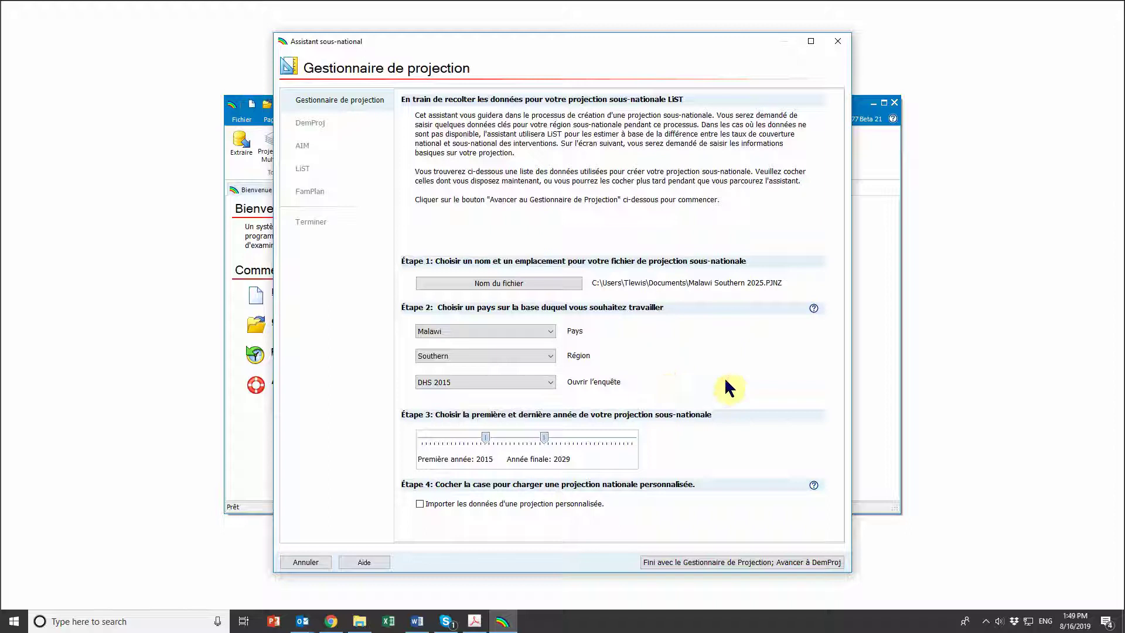
Step: Try the Northern region and a blank region, ending with Southern selected again
click(520, 356)
click(533, 359)
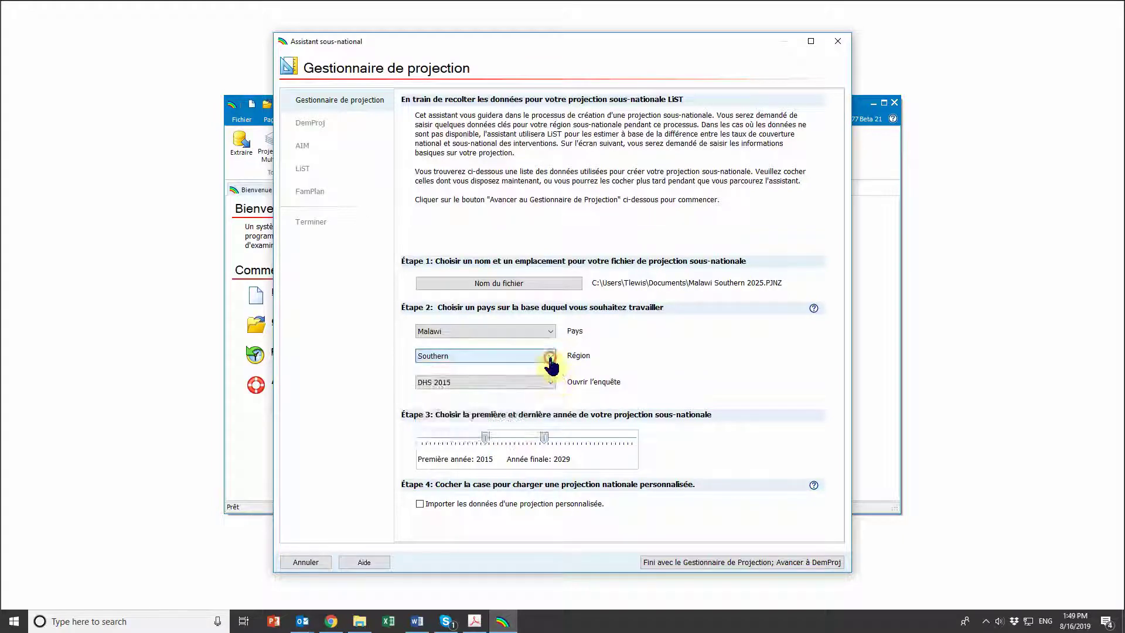
click(548, 356)
scroll(554, 375, up, 1)
click(510, 377)
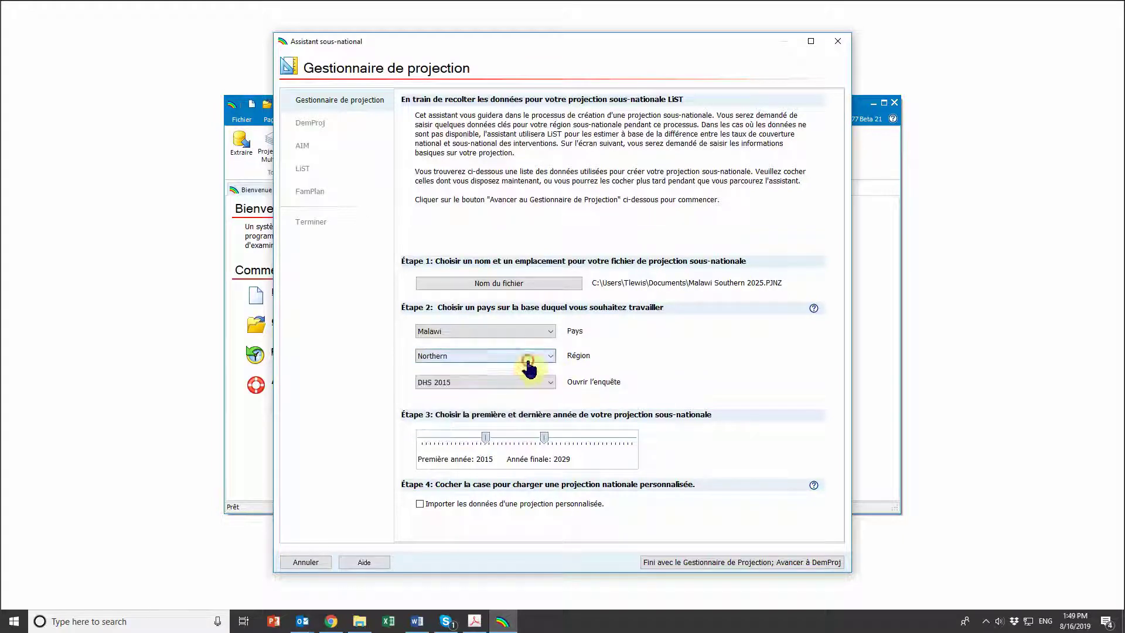
click(530, 356)
click(493, 377)
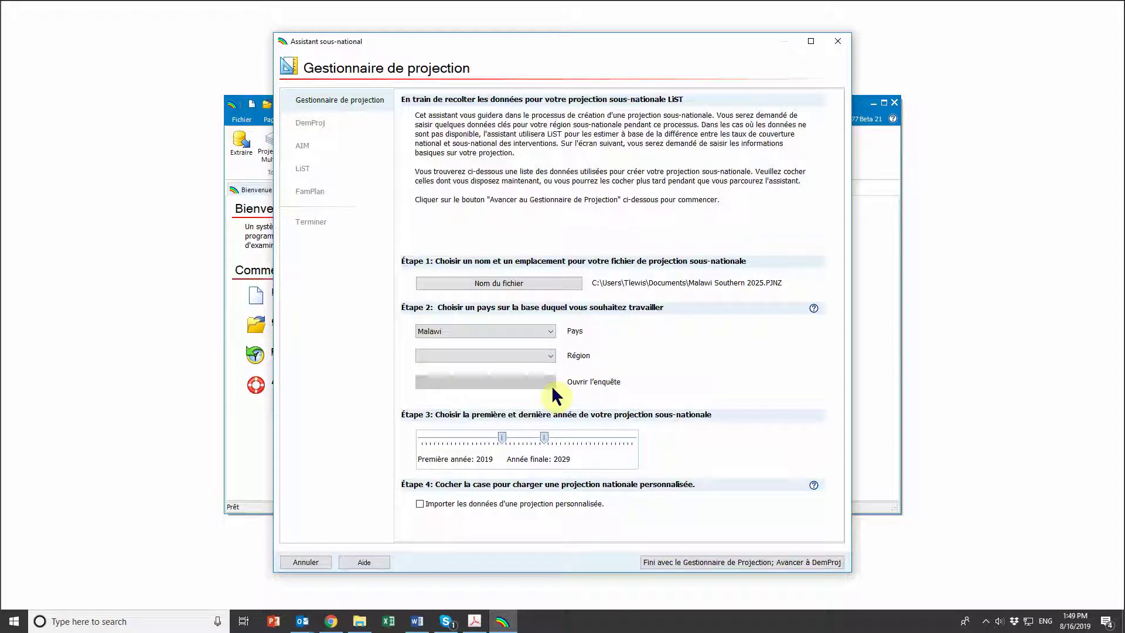
click(550, 356)
click(512, 397)
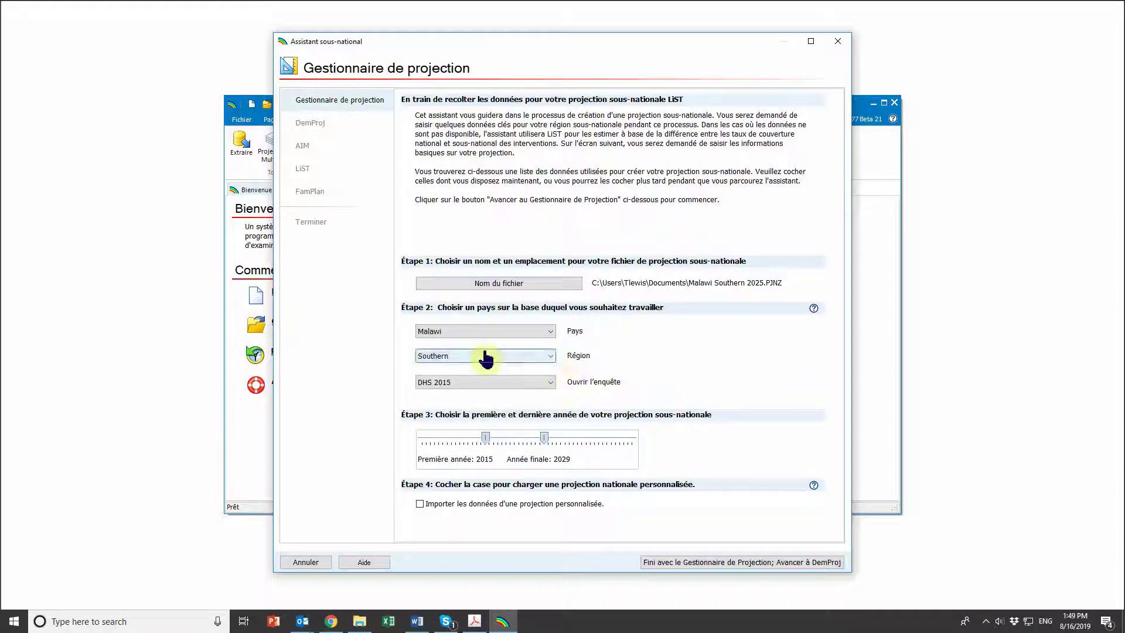
Step: Choose the DHS 2015 survey, set the final year to 2025 and advance to the DemProj data sources
click(541, 382)
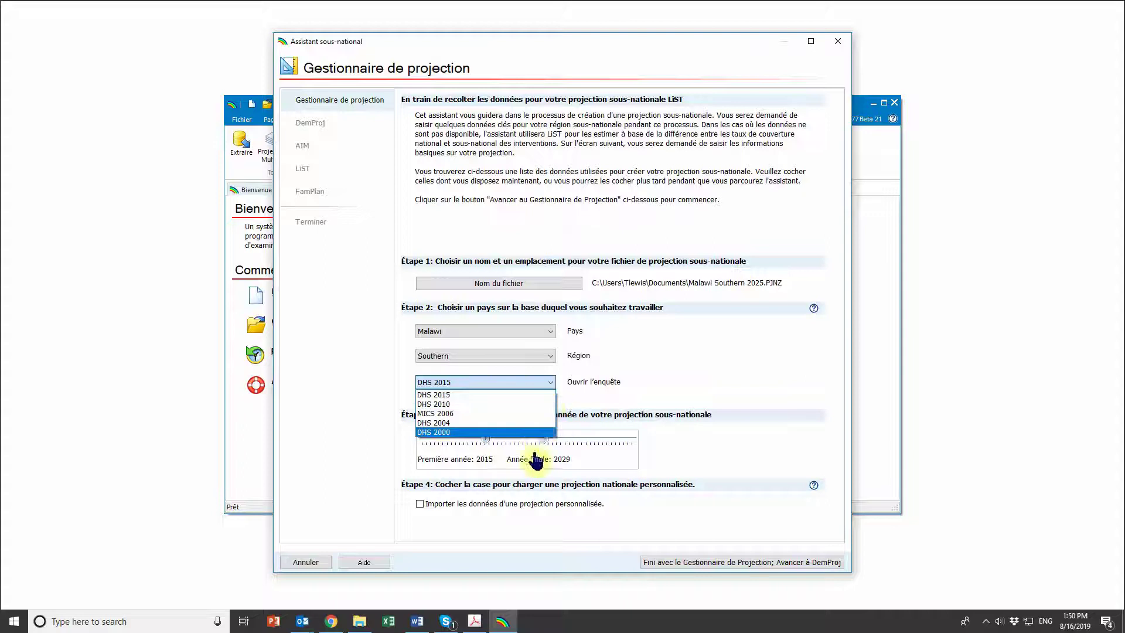
click(549, 396)
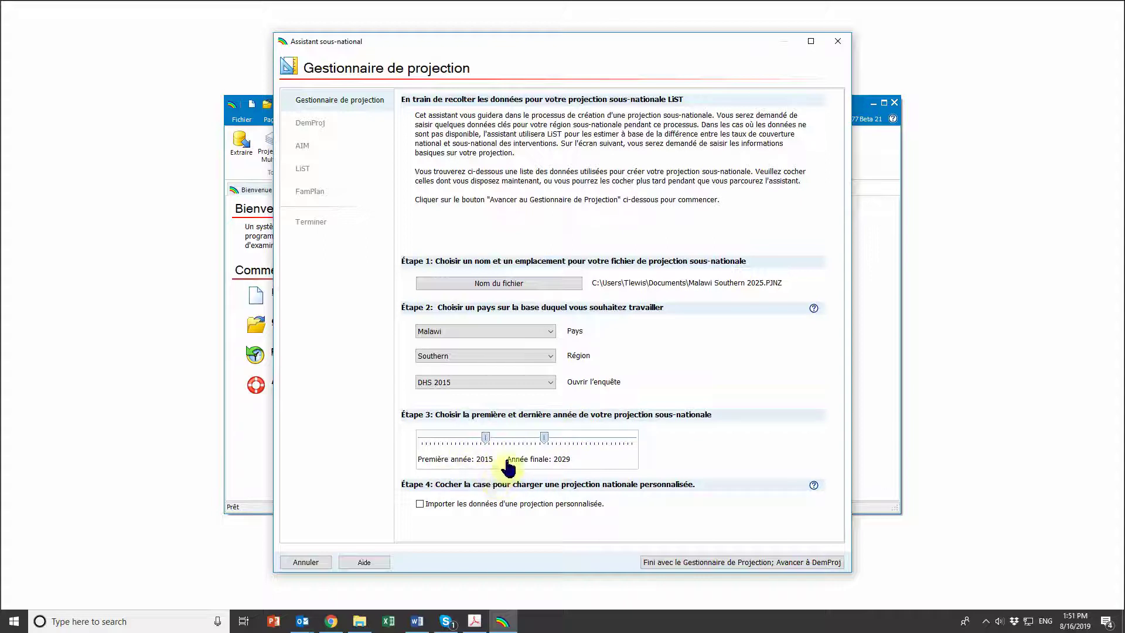
drag(543, 439, 527, 441)
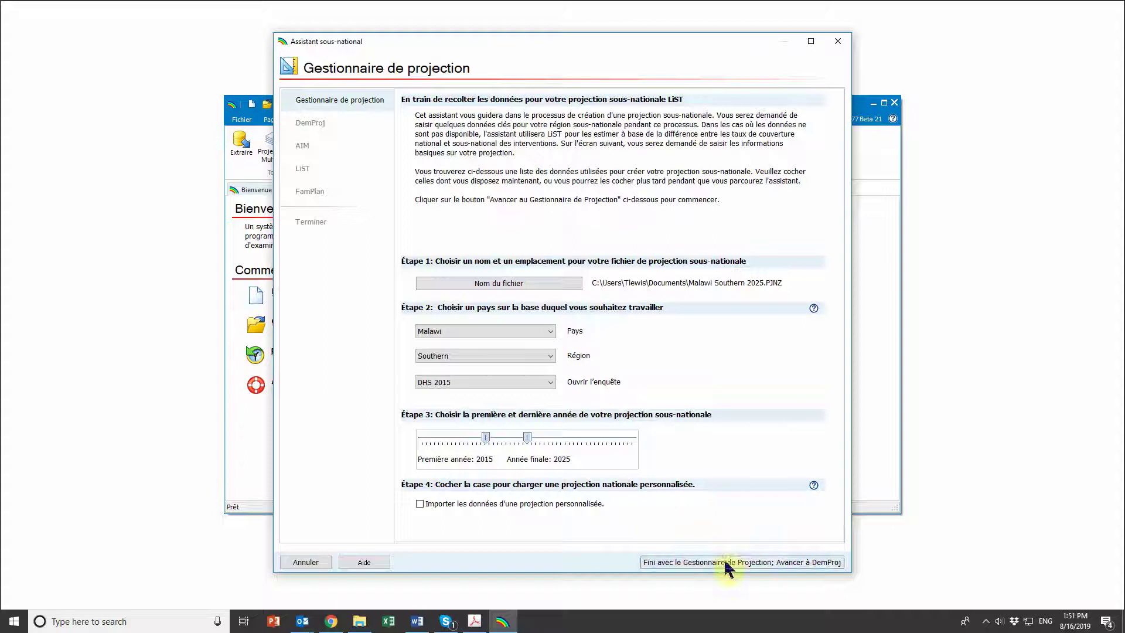
click(817, 561)
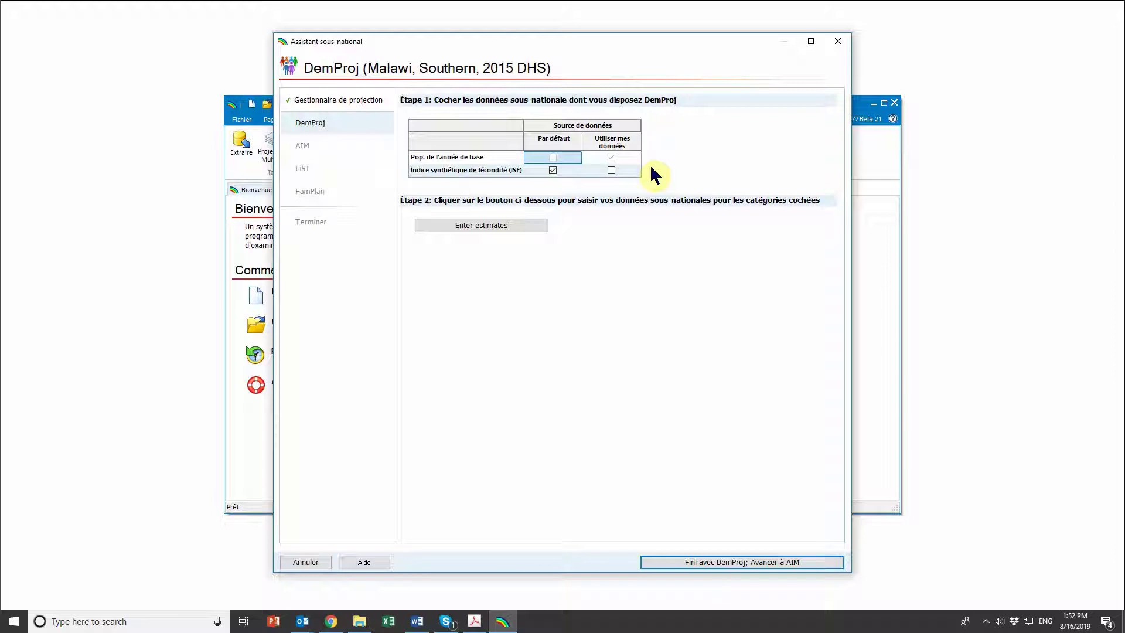
click(611, 157)
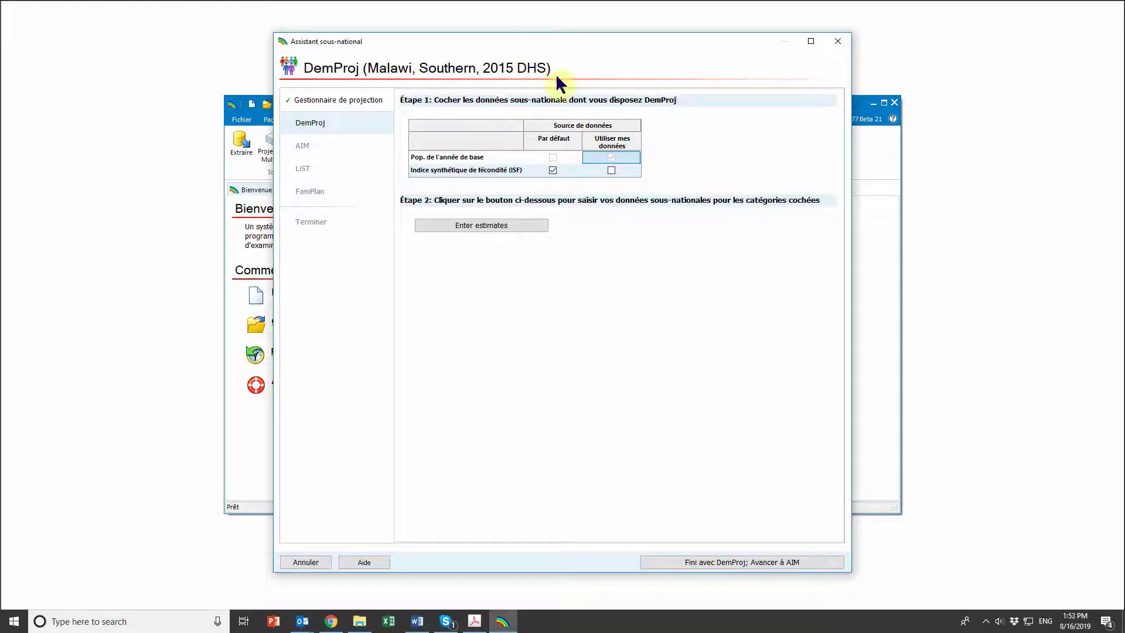
Step: Switch to Adobe Acrobat and go to page 25 of the 2018 Malawi census report
click(474, 620)
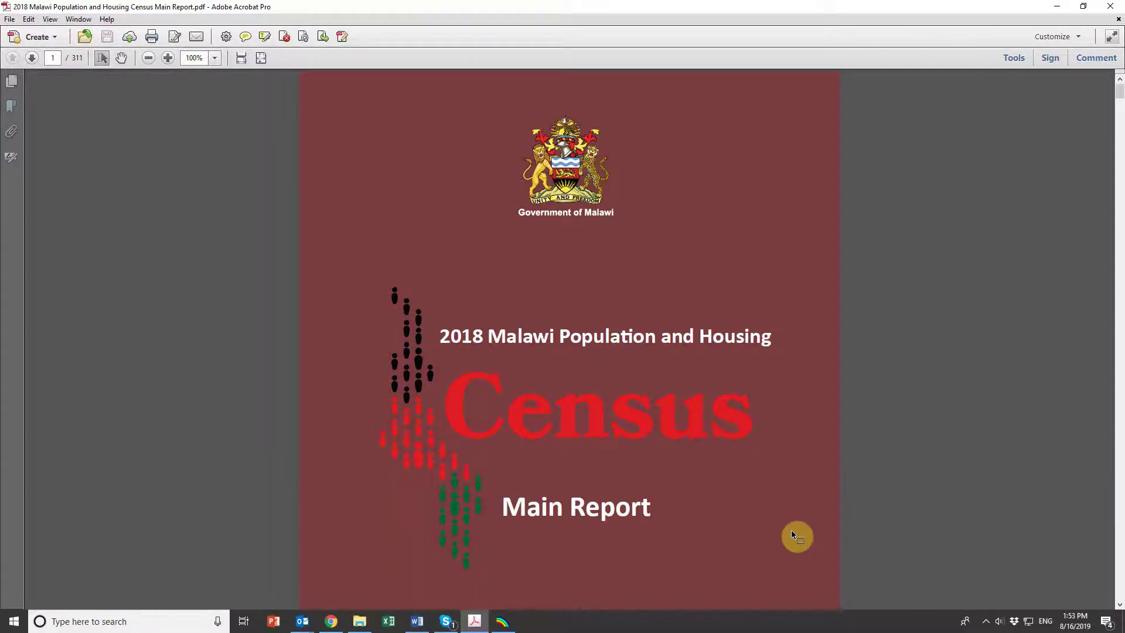
scroll(764, 444, down, 2)
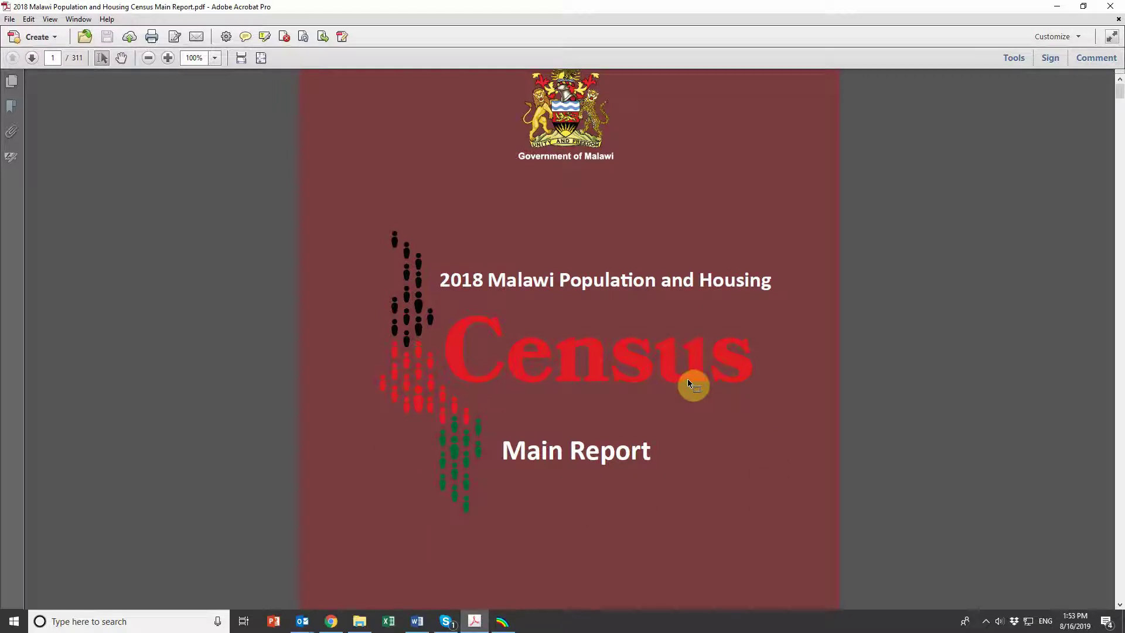
scroll(693, 379, down, 4)
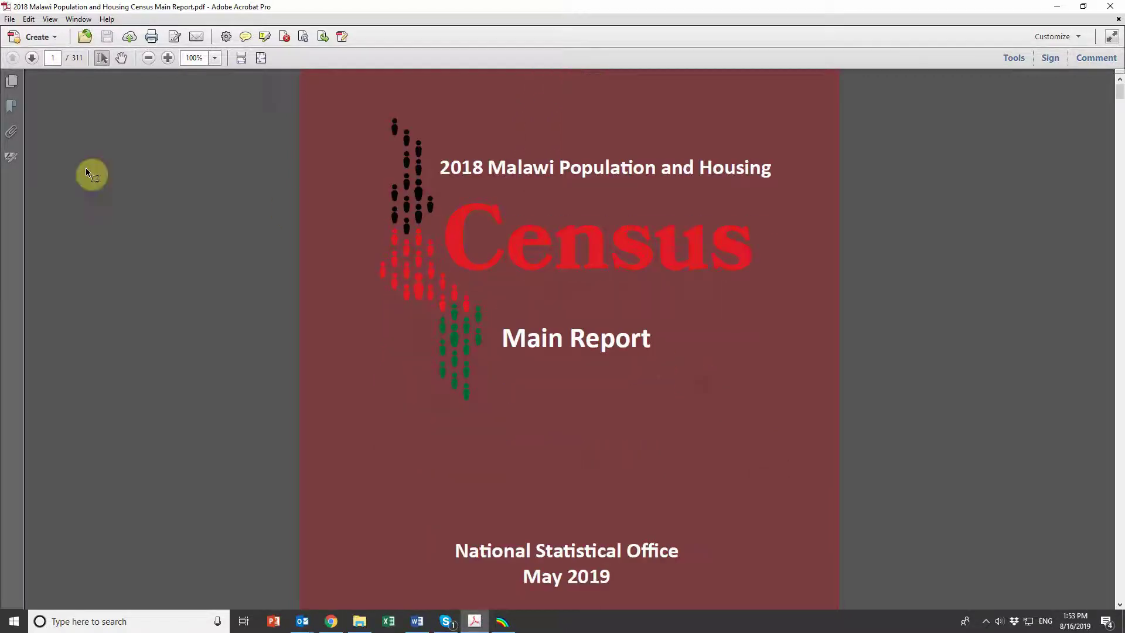
click(55, 58)
text(25)
key(Return)
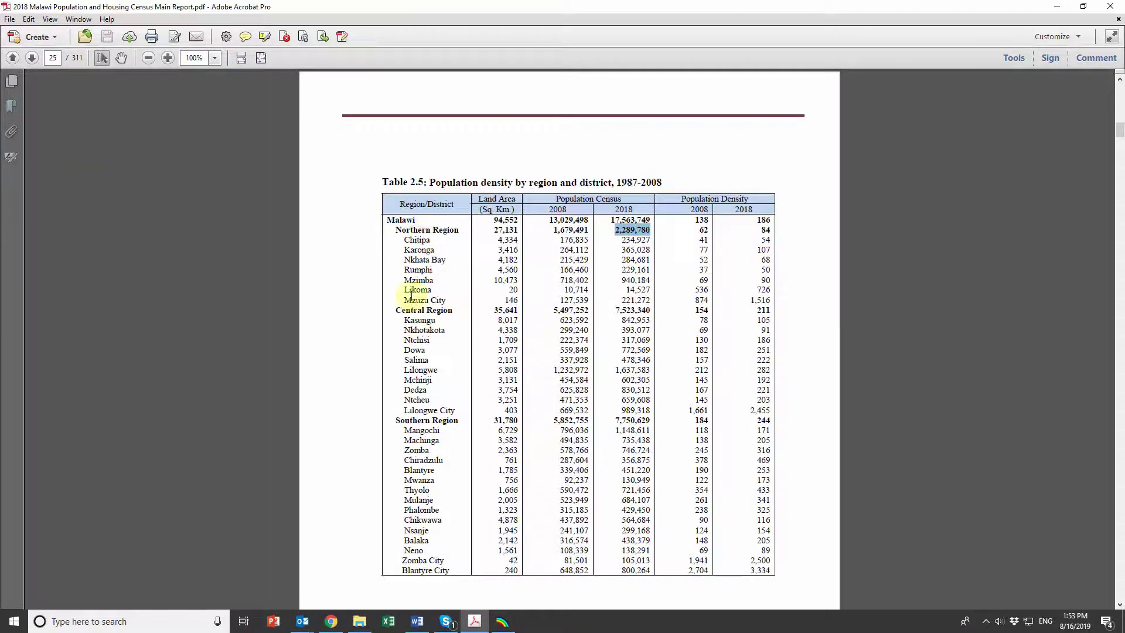
Step: Look up the Southern Region's 2018 census population in Table 2.5, then minimise the report to return to the assistant
drag(432, 420, 534, 427)
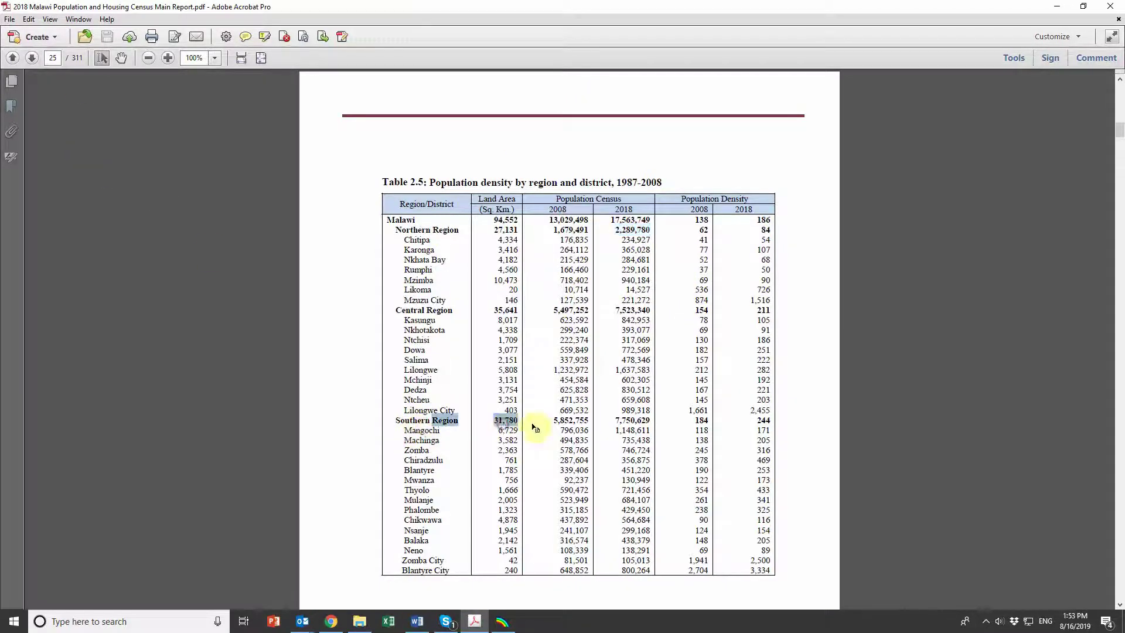
click(534, 427)
click(627, 214)
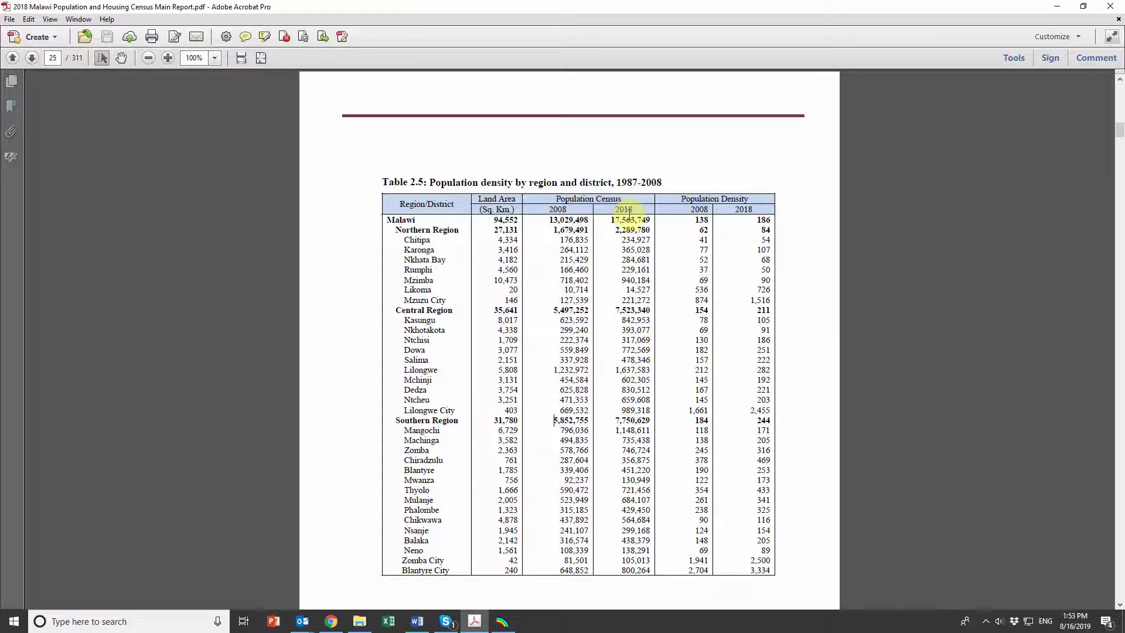
mouse_move(630, 414)
mouse_down()
mouse_move(647, 426)
mouse_move(649, 417)
mouse_up()
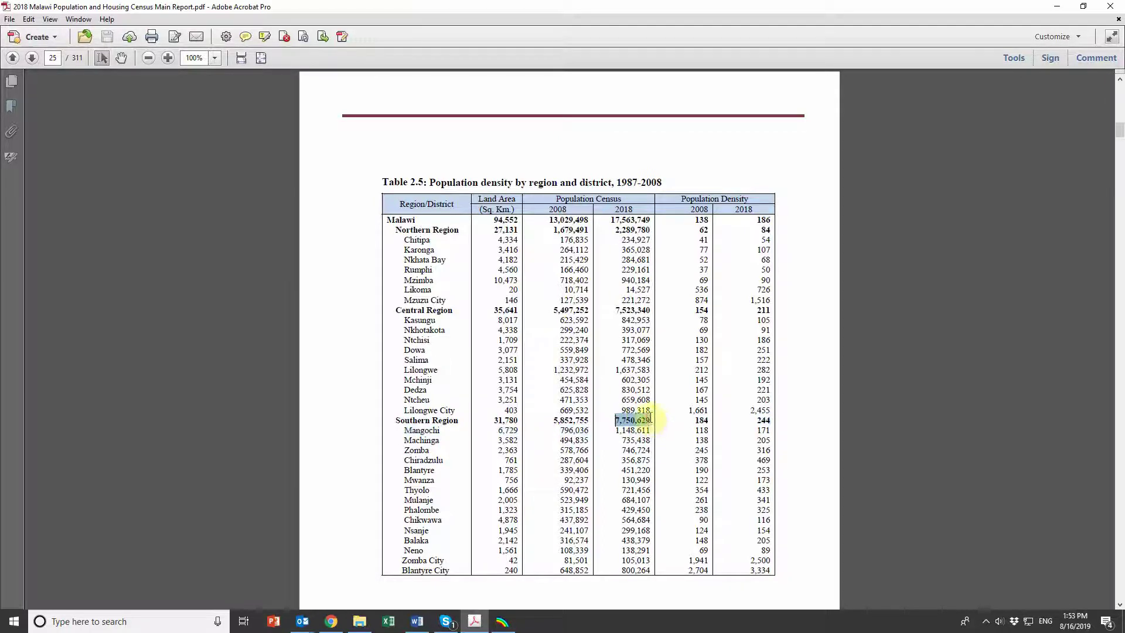
click(1056, 7)
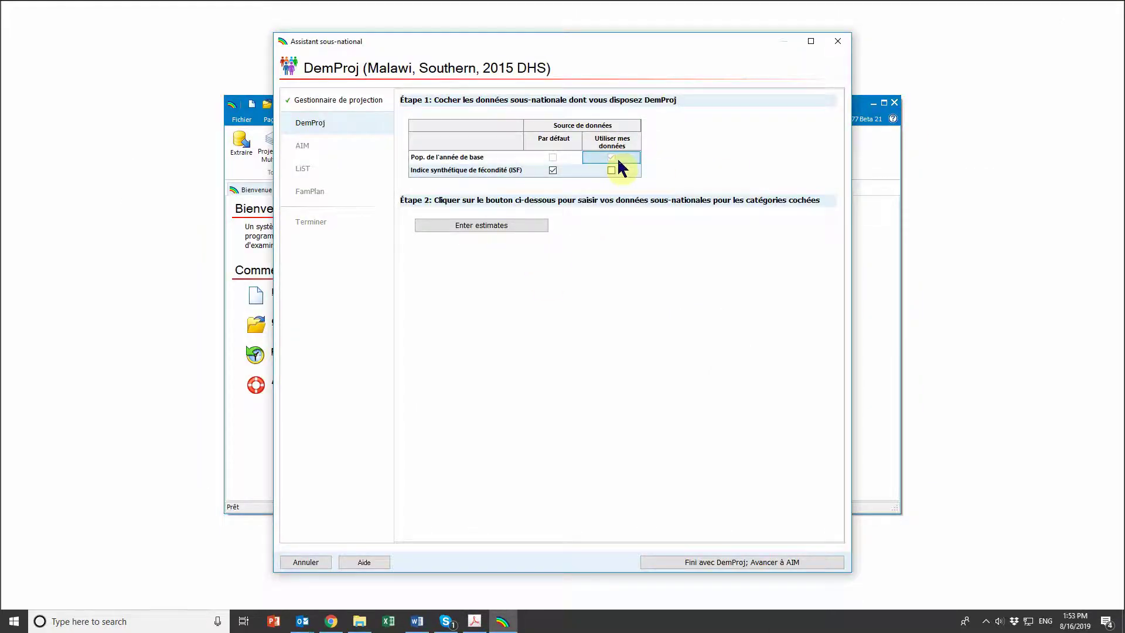
Step: Enter 7750629 as the subnational population for base year 2015, finish the estimates and advance to AIM
click(519, 225)
click(513, 237)
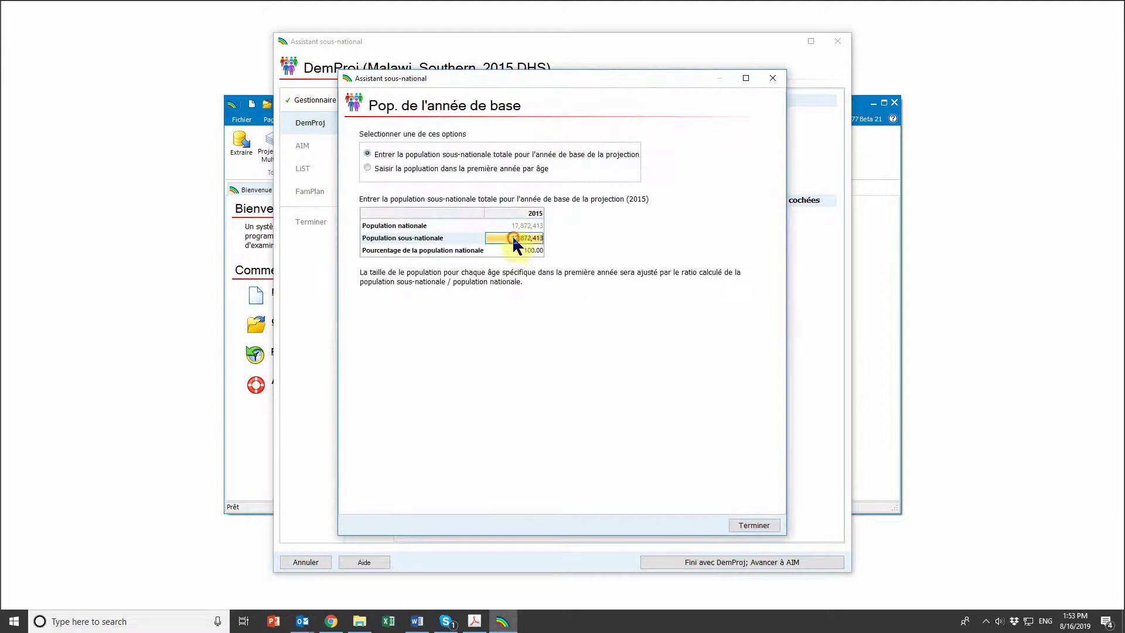
text(7750629)
key(Return)
click(745, 524)
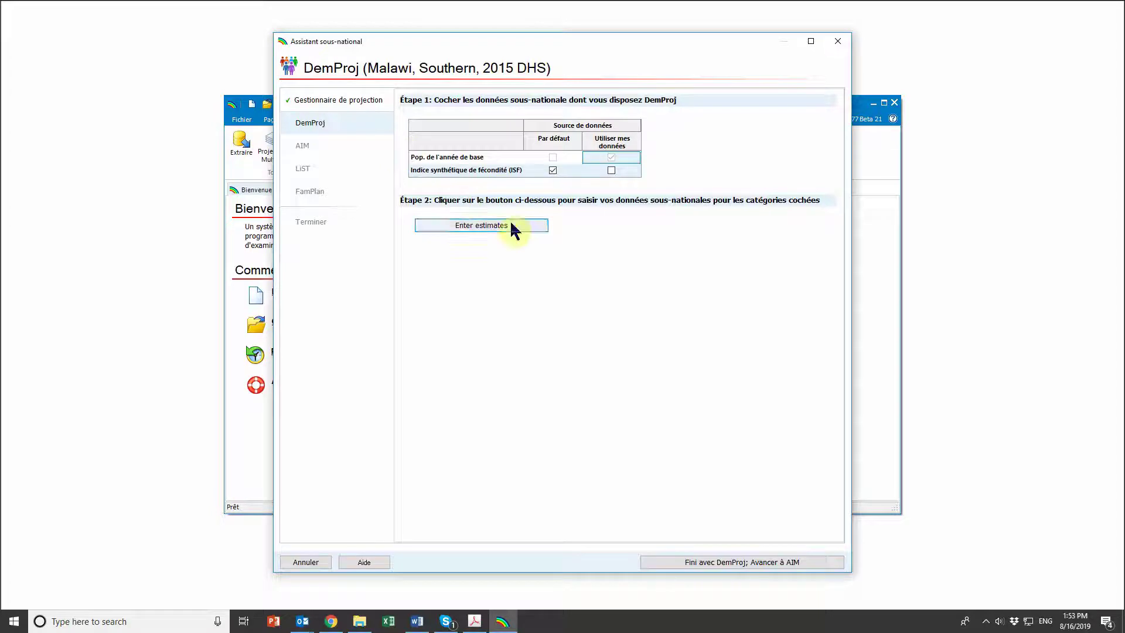
click(819, 563)
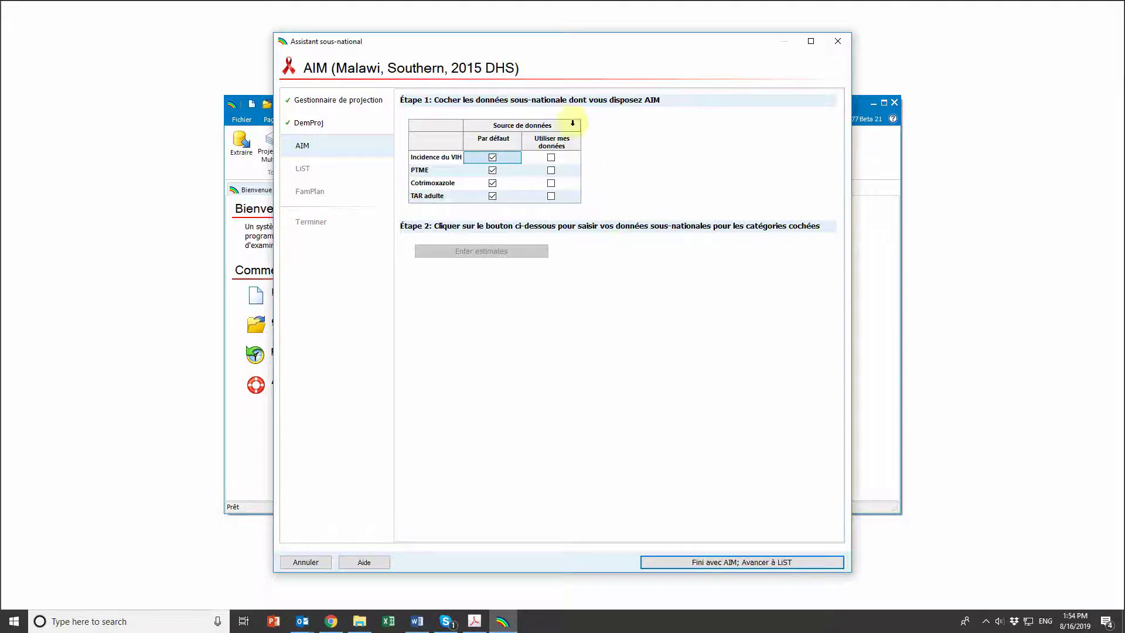
Step: Try own data for HIV incidence, restore its default source and advance to the LiST data sources
click(551, 157)
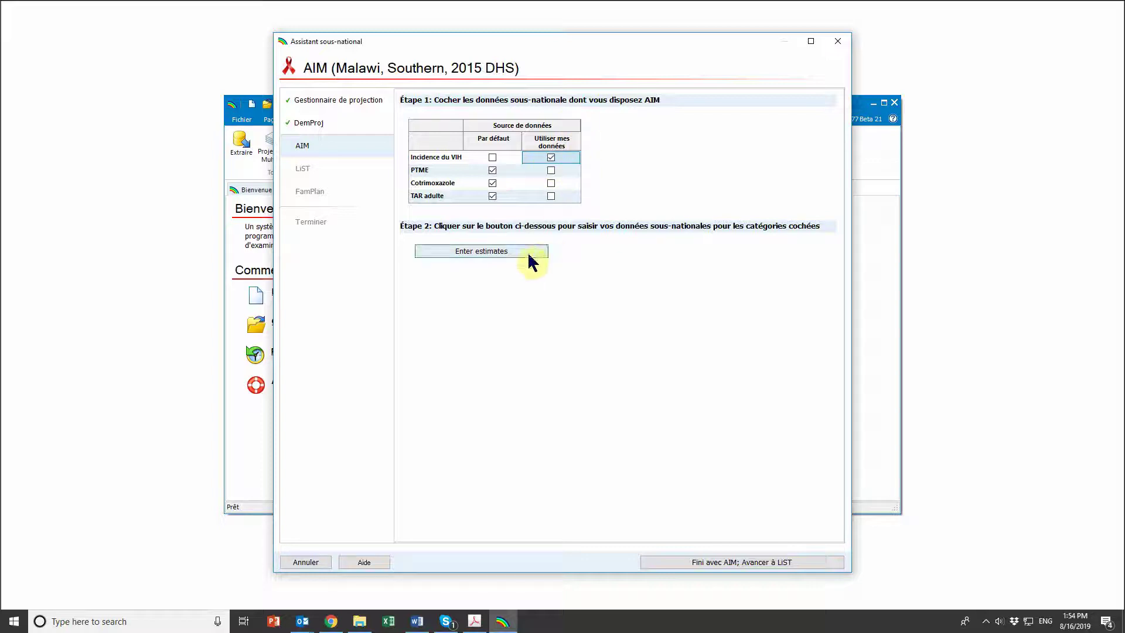
click(492, 157)
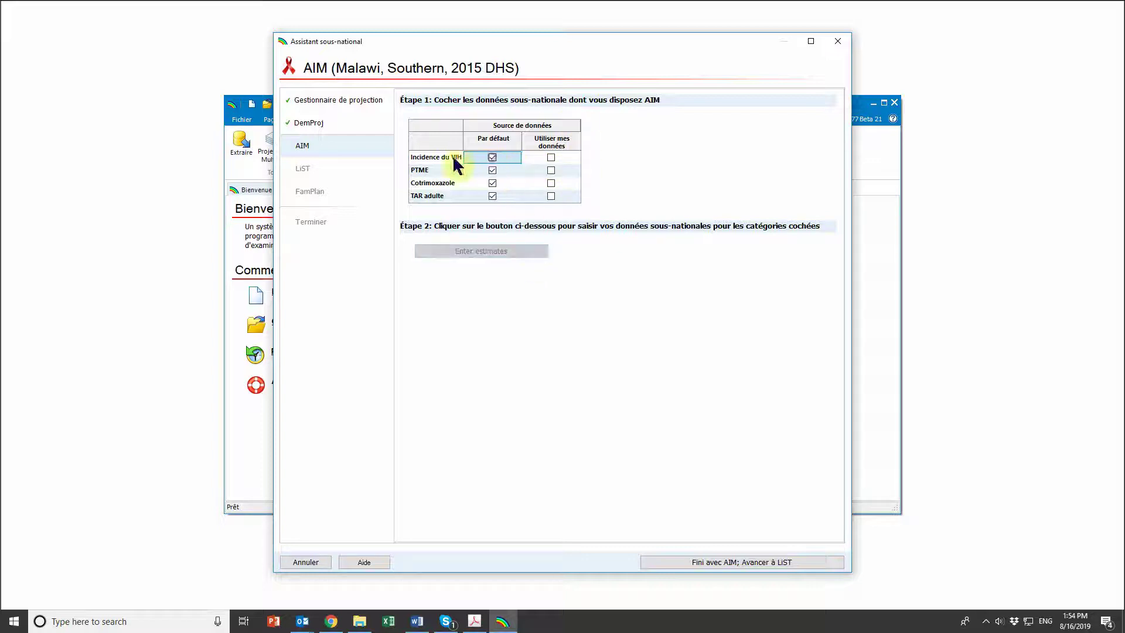
click(799, 556)
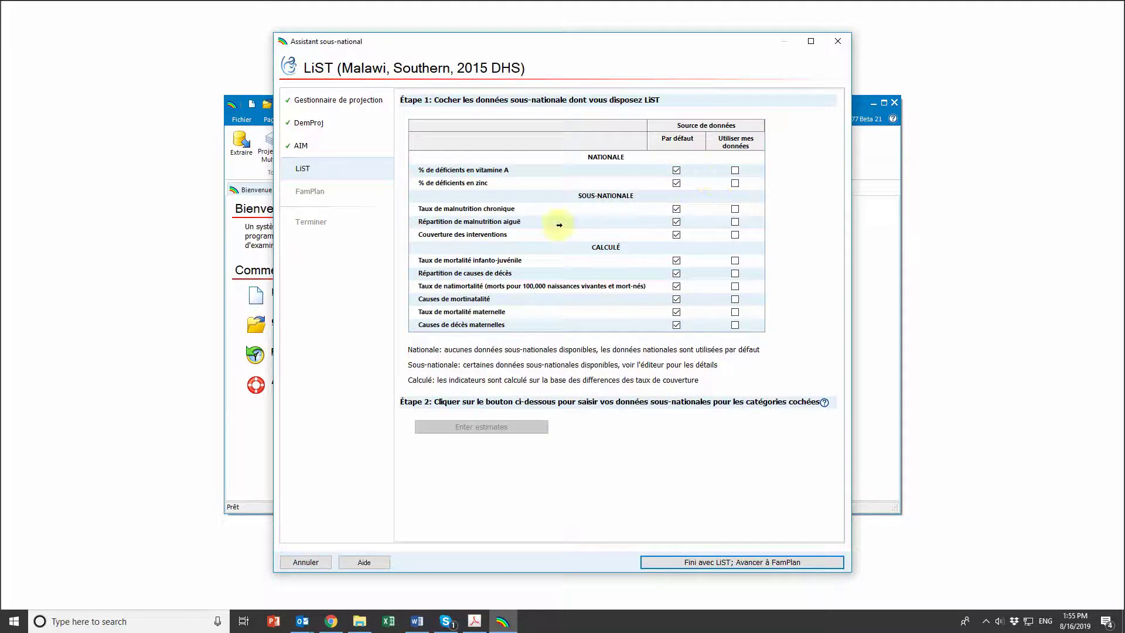
Step: Try own data for vitamin A deficiency and intervention coverage, reviewing the curative and periconceptual estimates, and restore both default sources
click(734, 170)
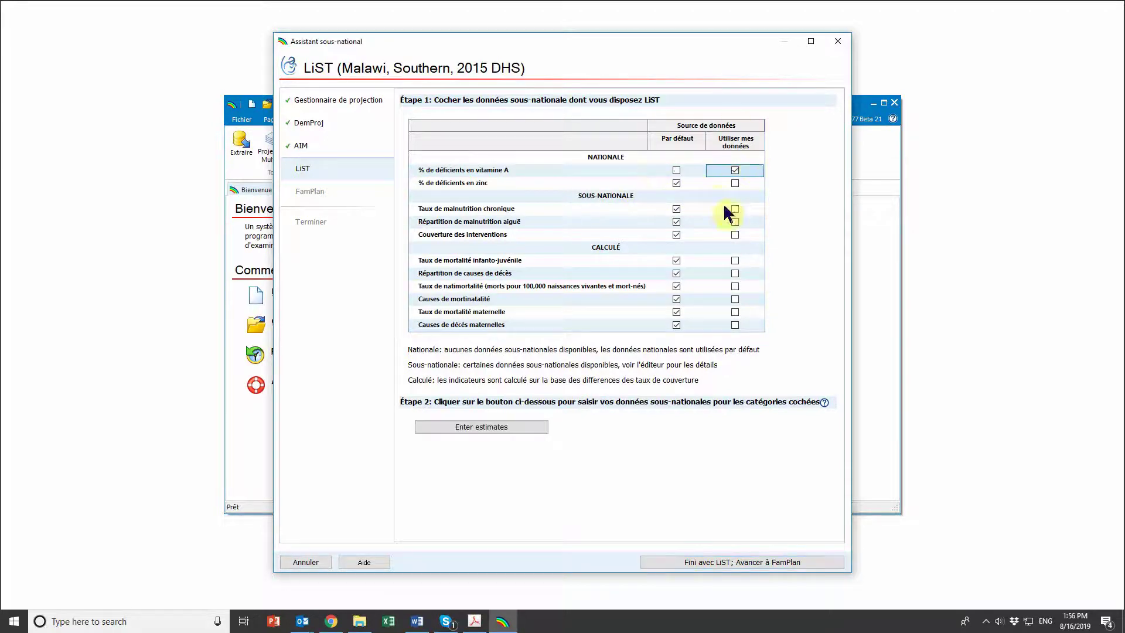
click(677, 170)
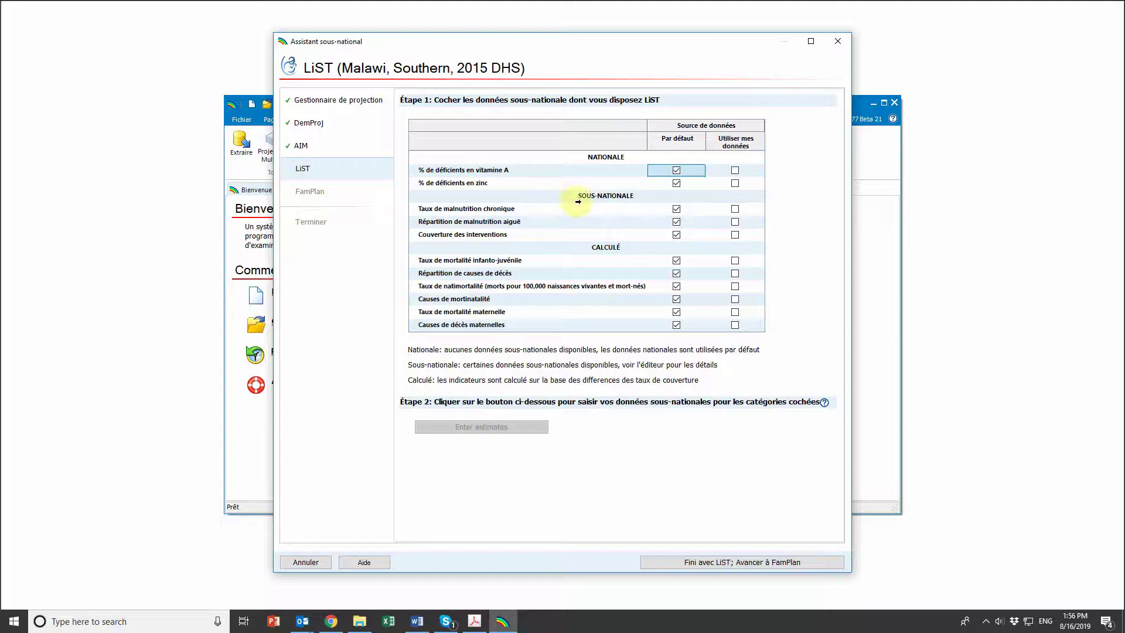
click(735, 234)
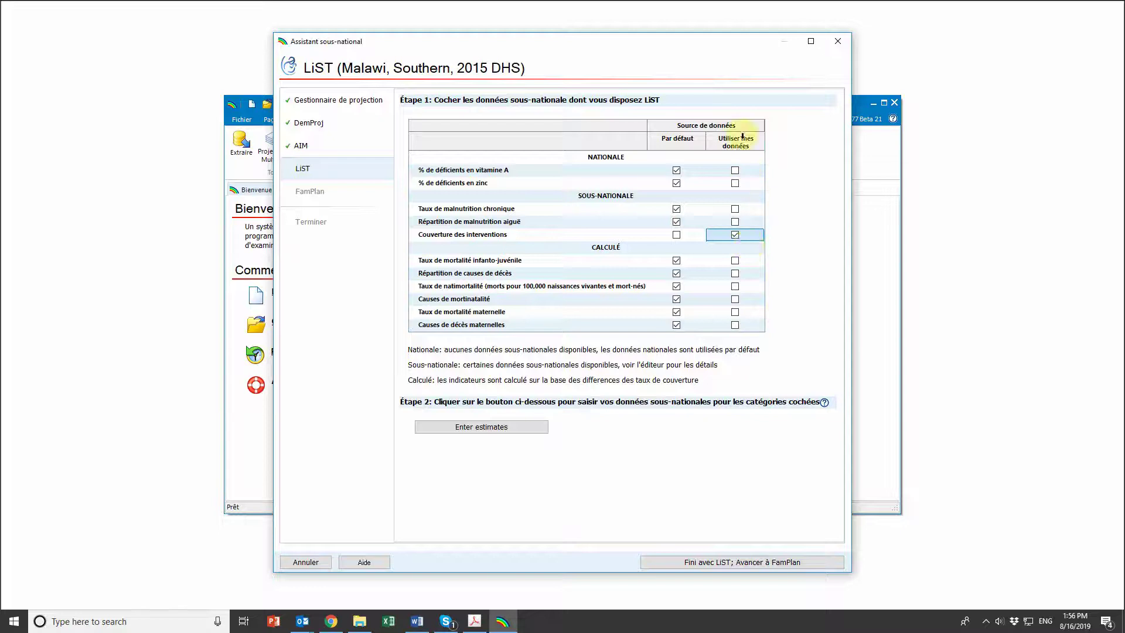
click(539, 429)
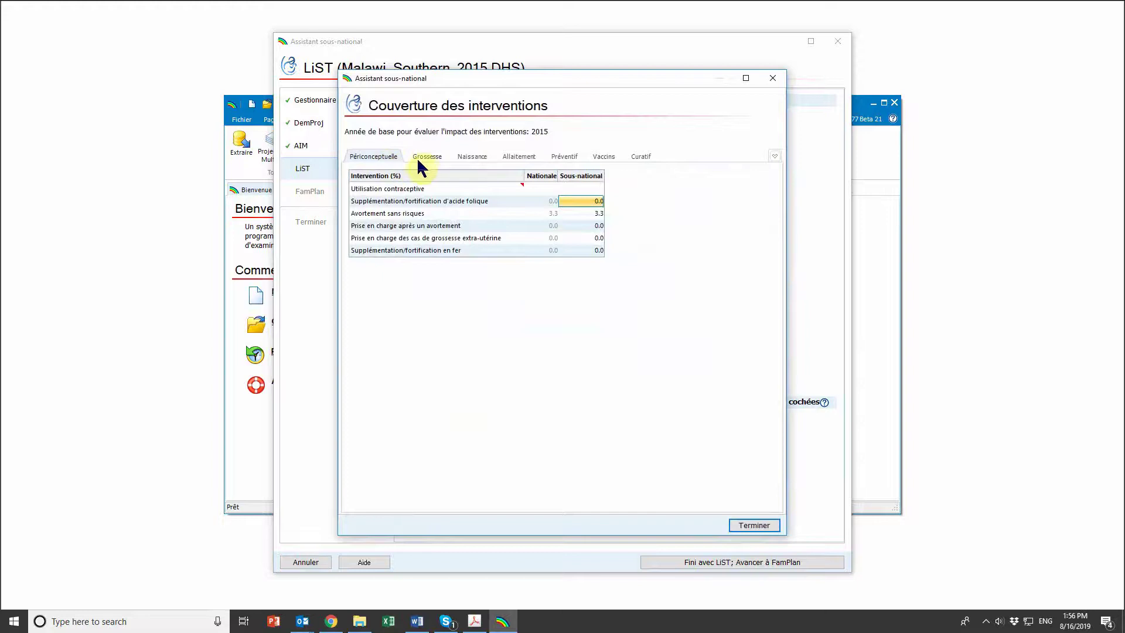
click(642, 159)
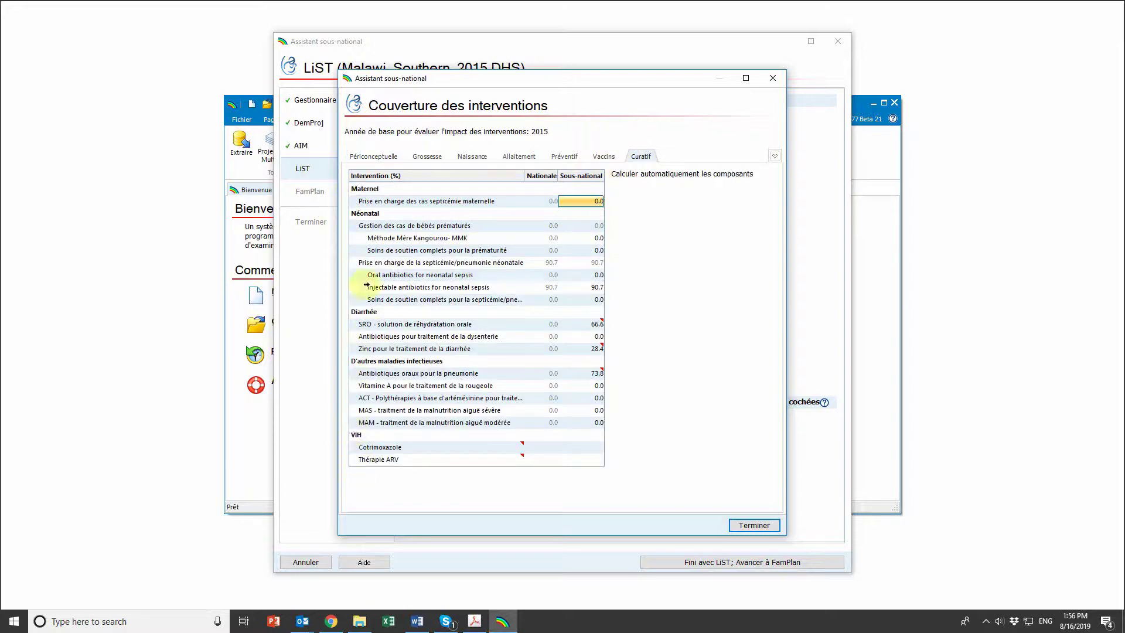
click(600, 251)
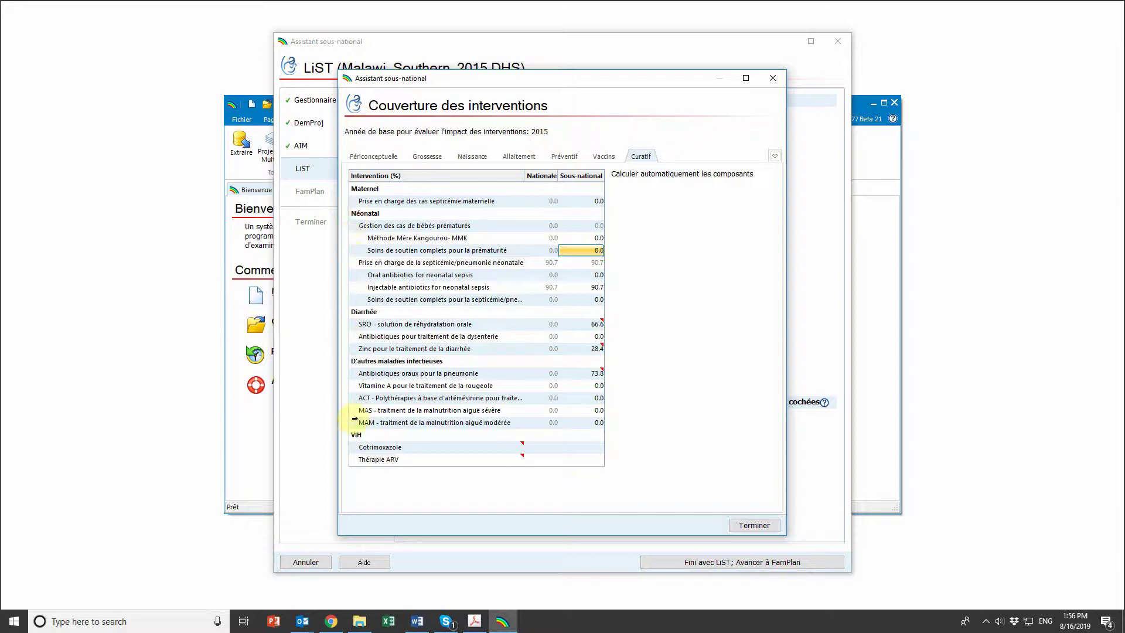
click(374, 156)
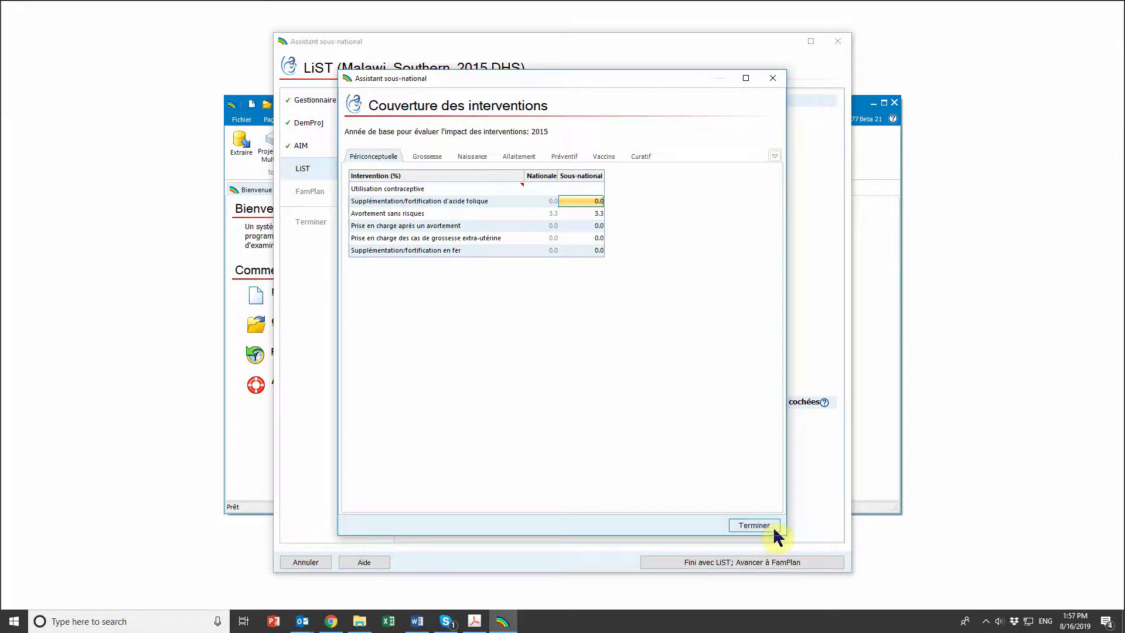
click(754, 526)
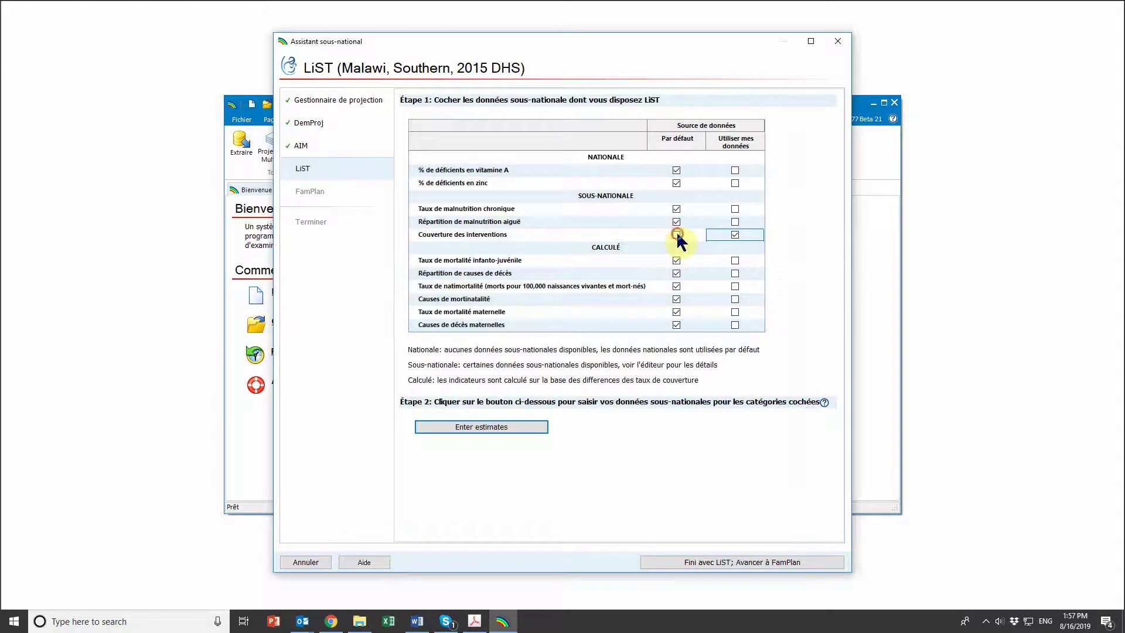
click(676, 235)
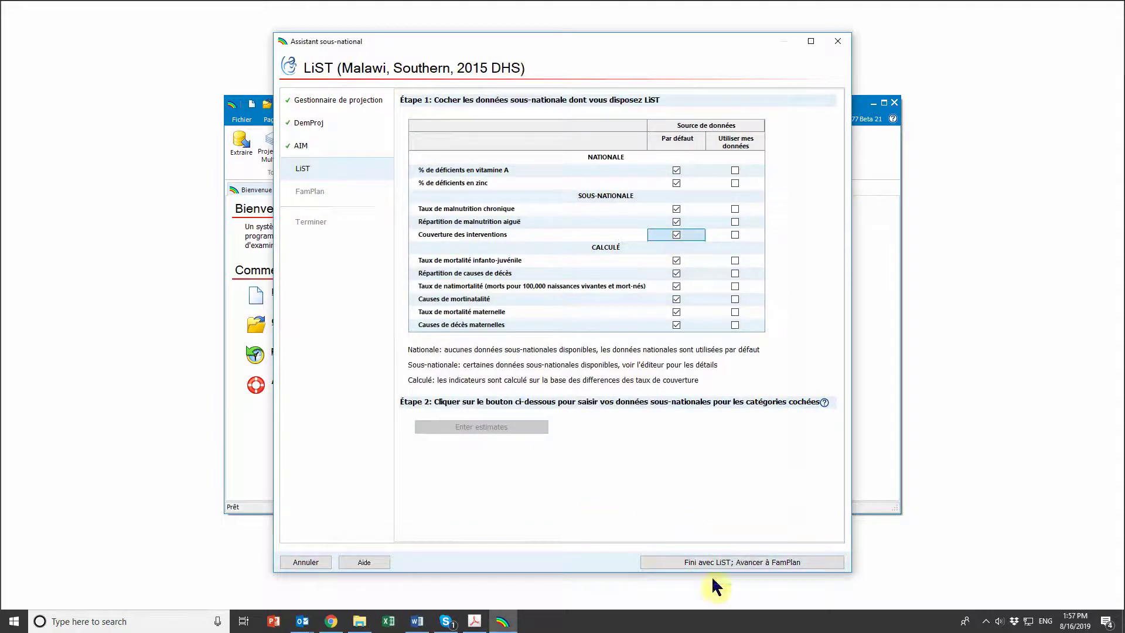
Step: Finish LiST and FamPlan with their default data sources and advance to the confirmation page
click(828, 560)
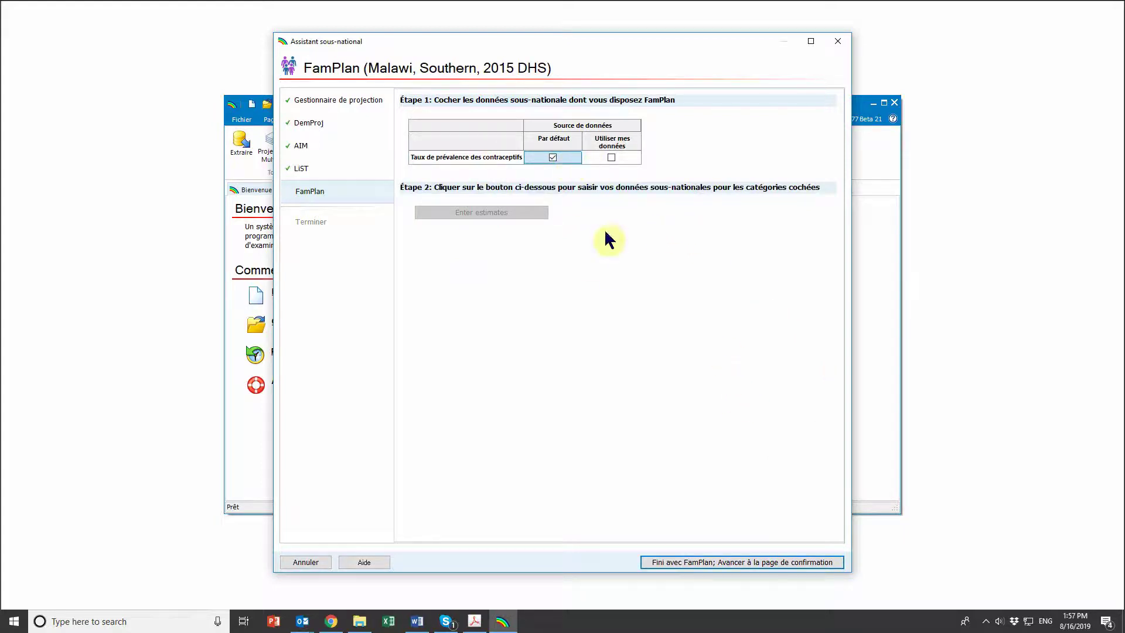
click(821, 564)
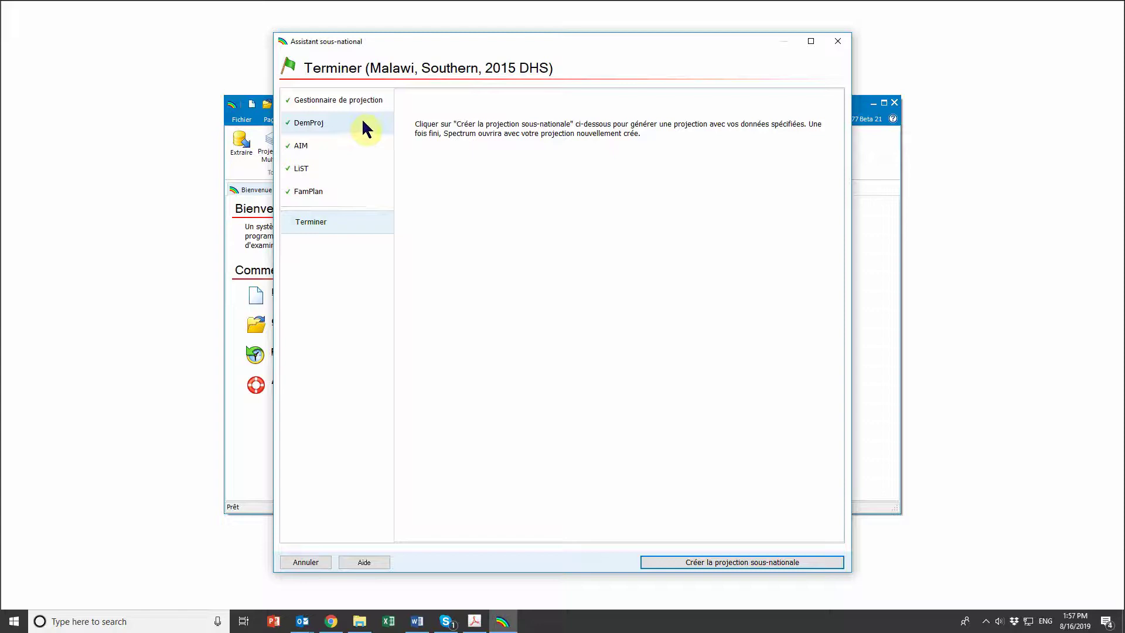
Step: Review the LiST, DemProj and FamPlan data source pages and return to the final confirmation page
click(357, 170)
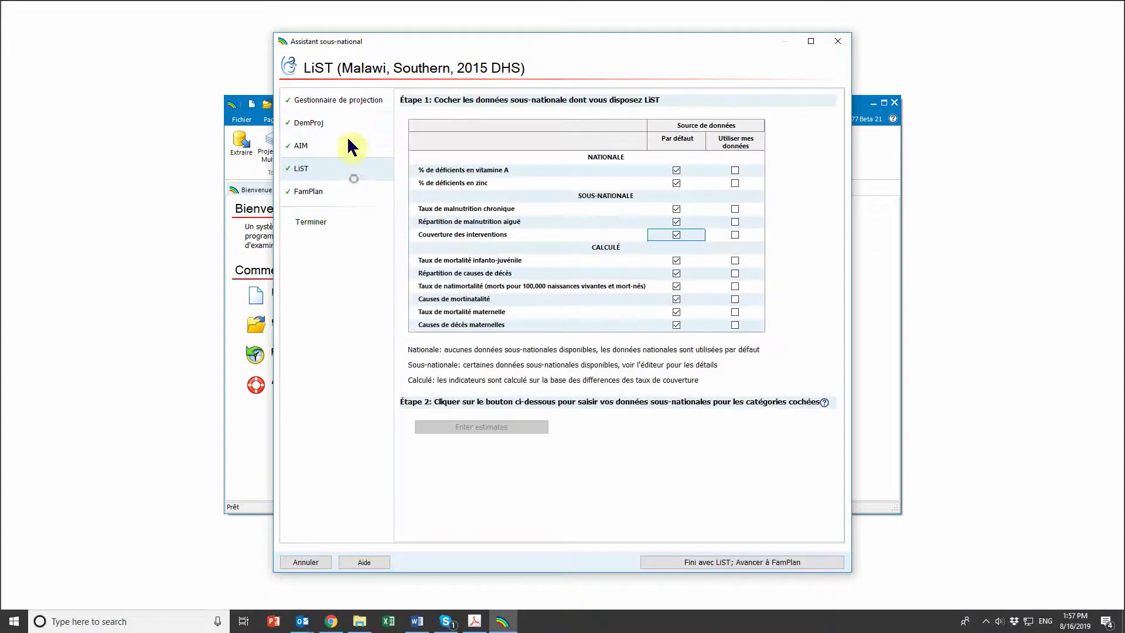
click(353, 125)
click(347, 191)
click(344, 228)
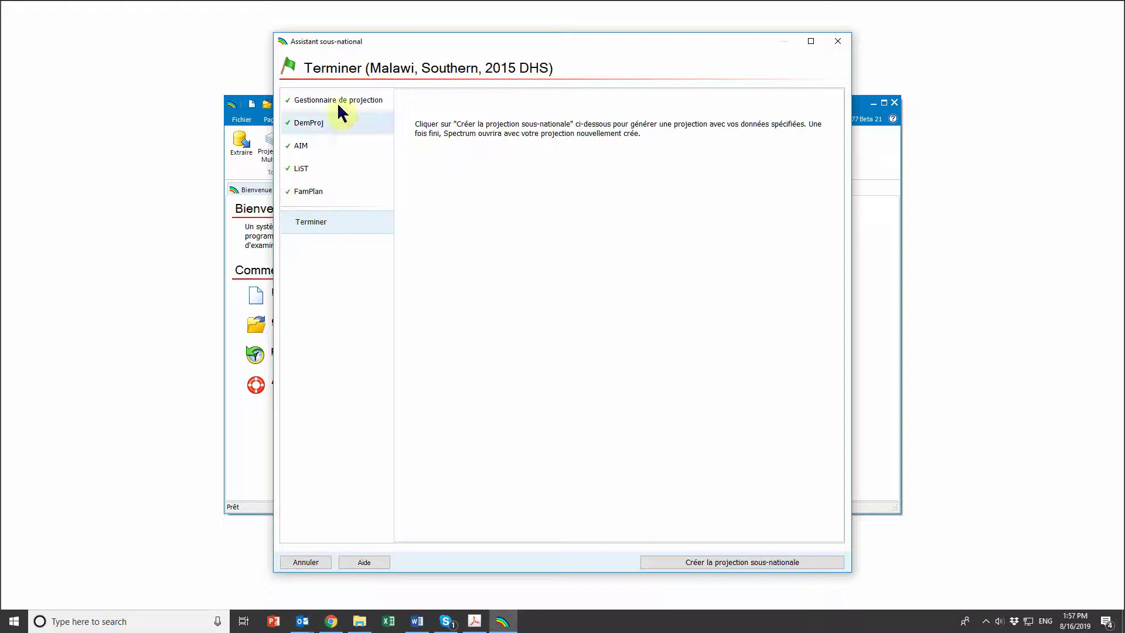
Step: Create the subnational projection from the specified data and save it
click(818, 562)
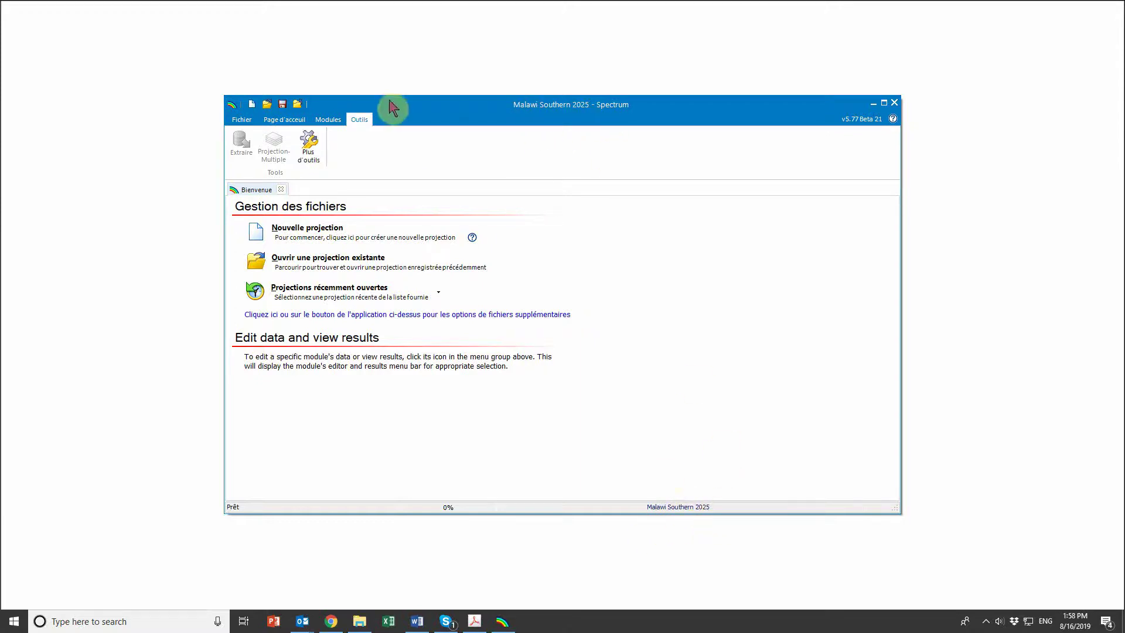
click(283, 105)
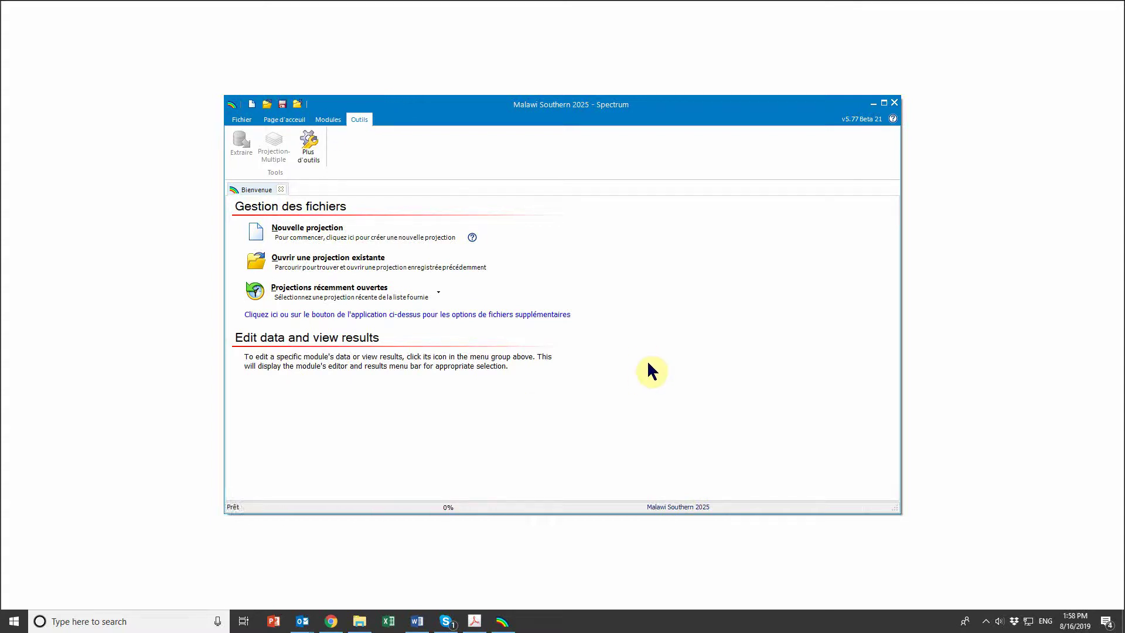
Step: In LiST's periconceptual coverage, set folic acid supplementation/fortification to 20% in 2025, interpolate from 2015 and accept the changes
click(326, 119)
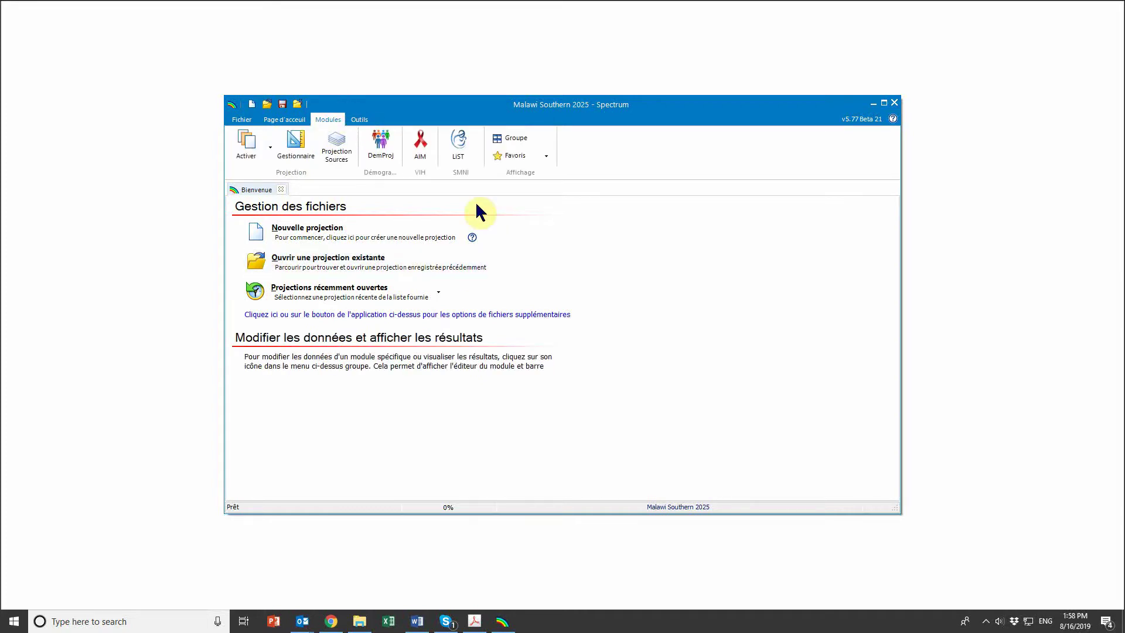
click(460, 151)
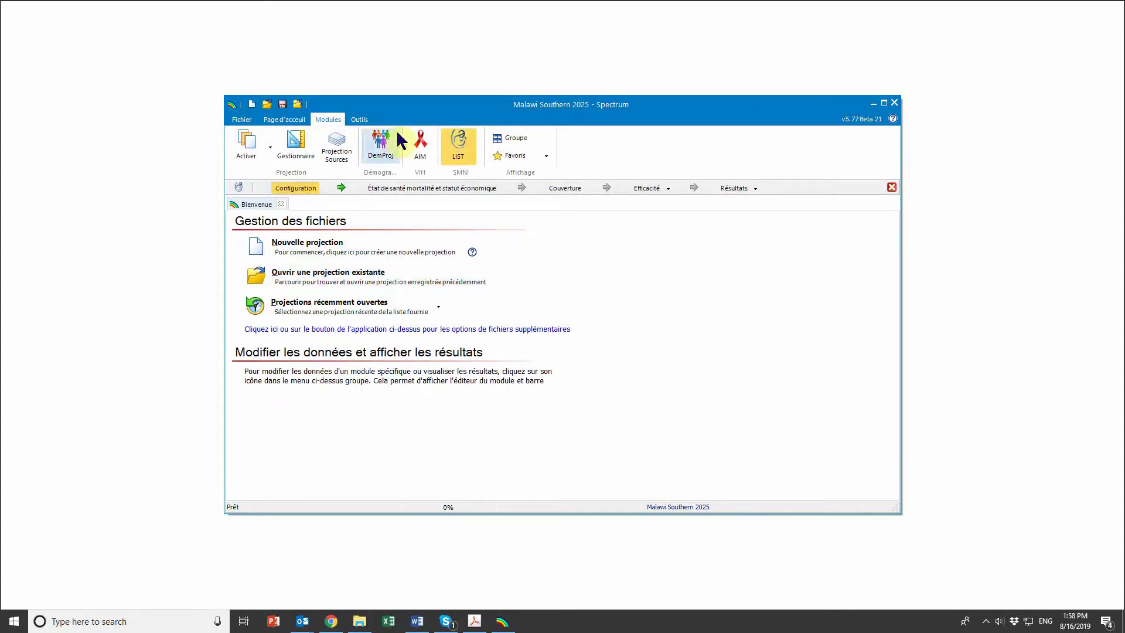
click(565, 187)
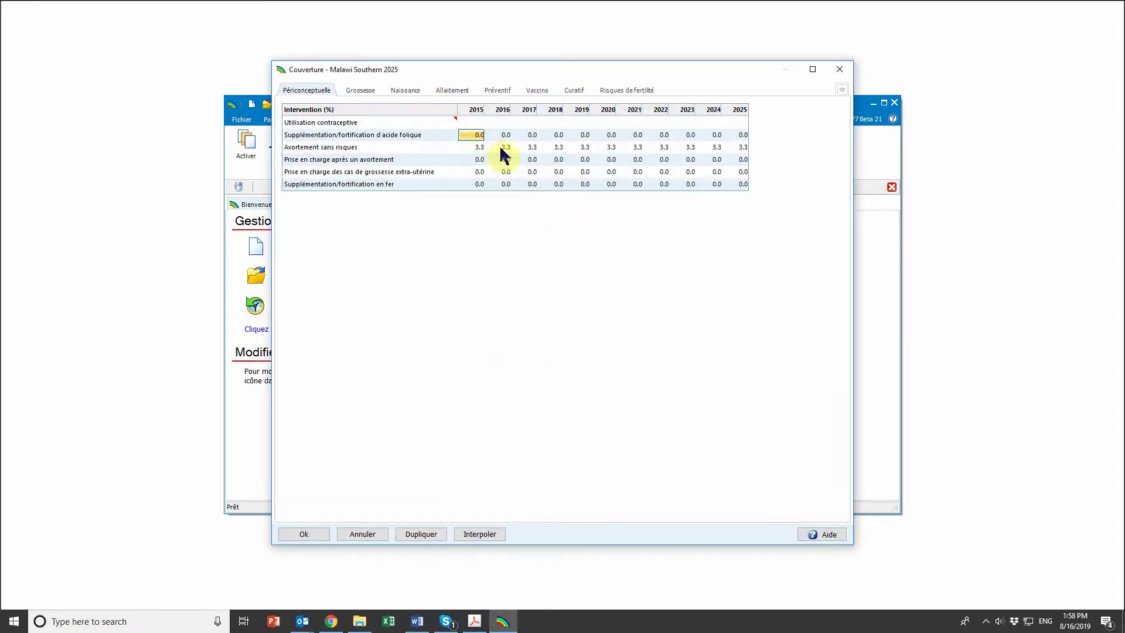
click(739, 135)
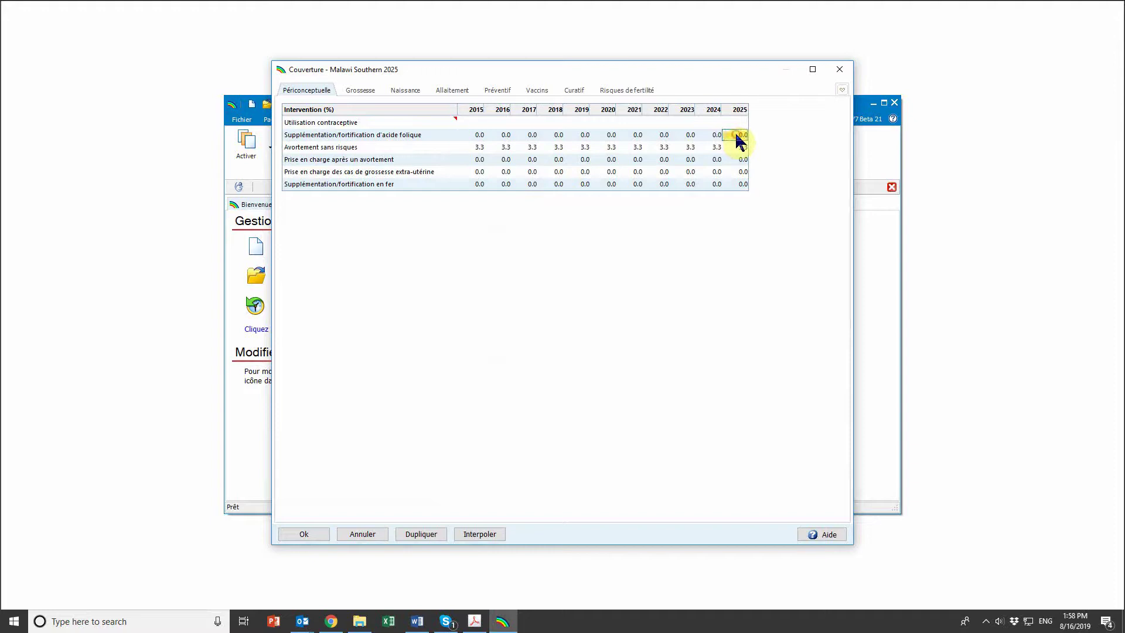
text(20)
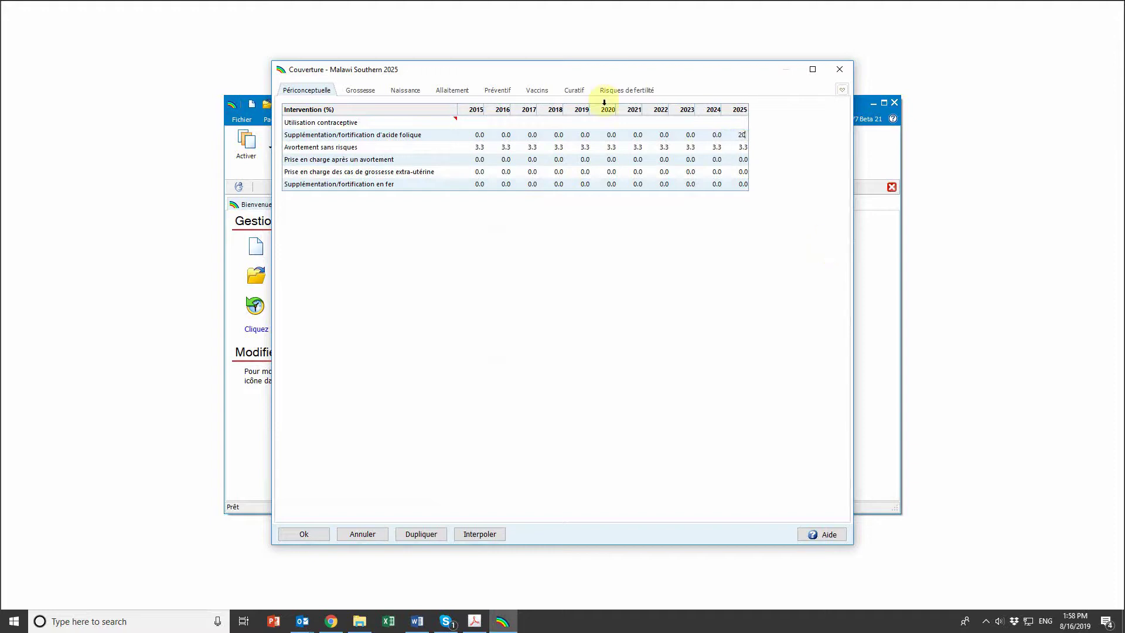
key(Return)
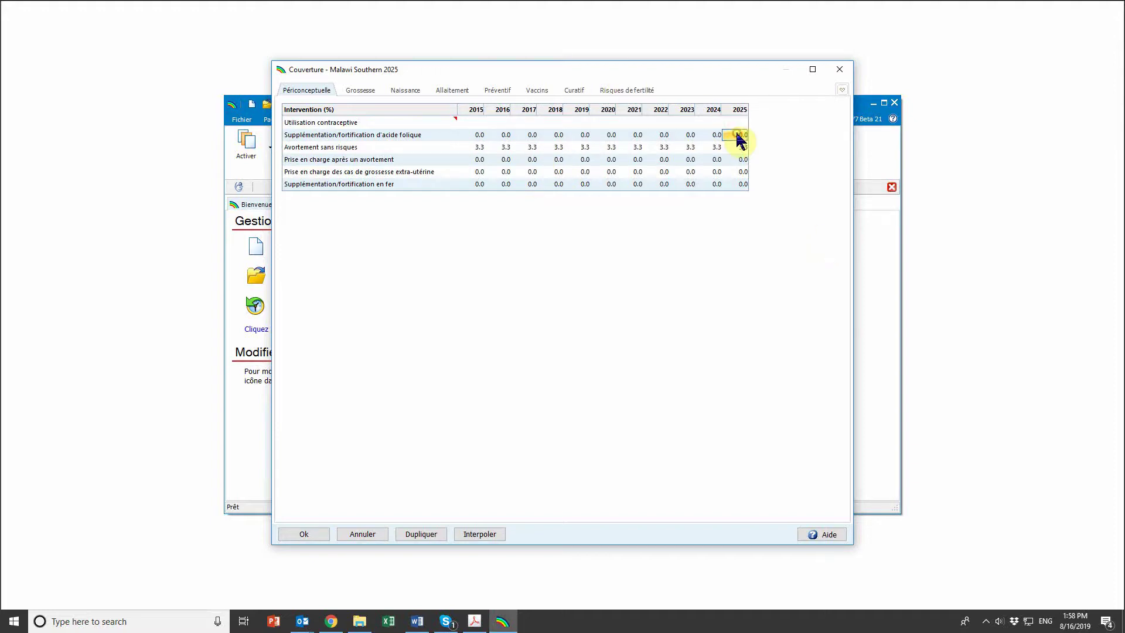
click(394, 136)
click(489, 535)
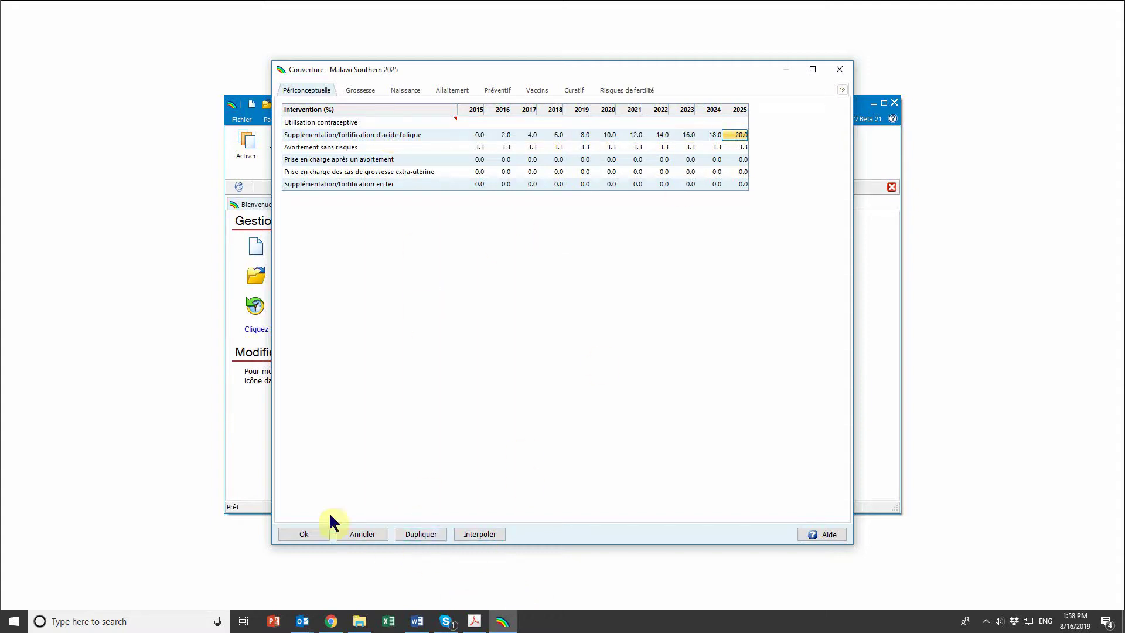
click(303, 534)
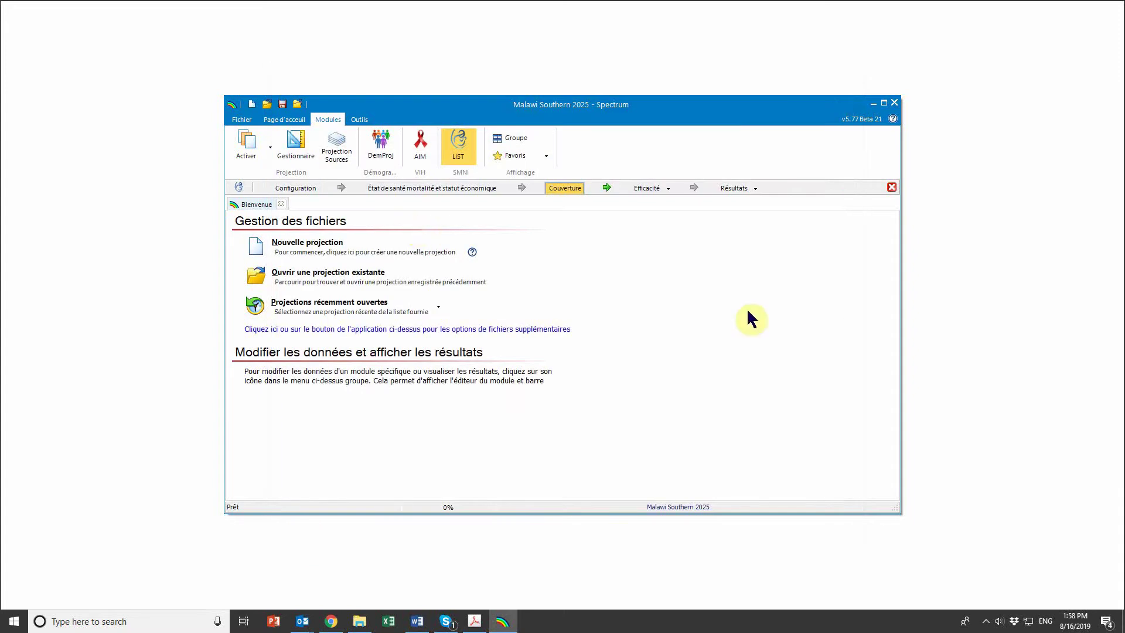